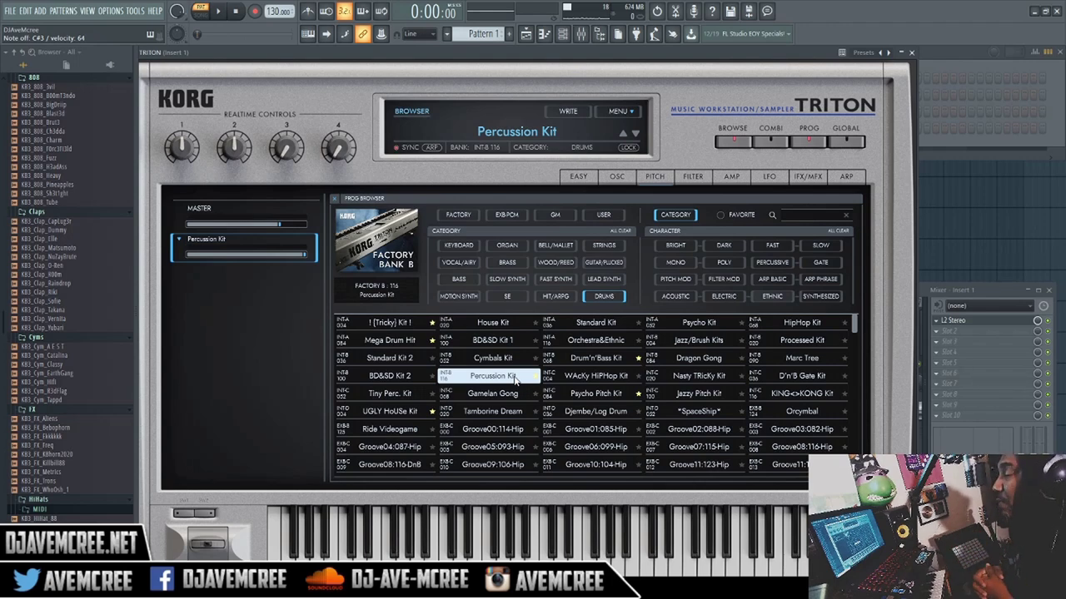
Step: Load Acoustic Piano from the Keyboard category, then filter the program list to Wood/Reed
left_click(459, 246)
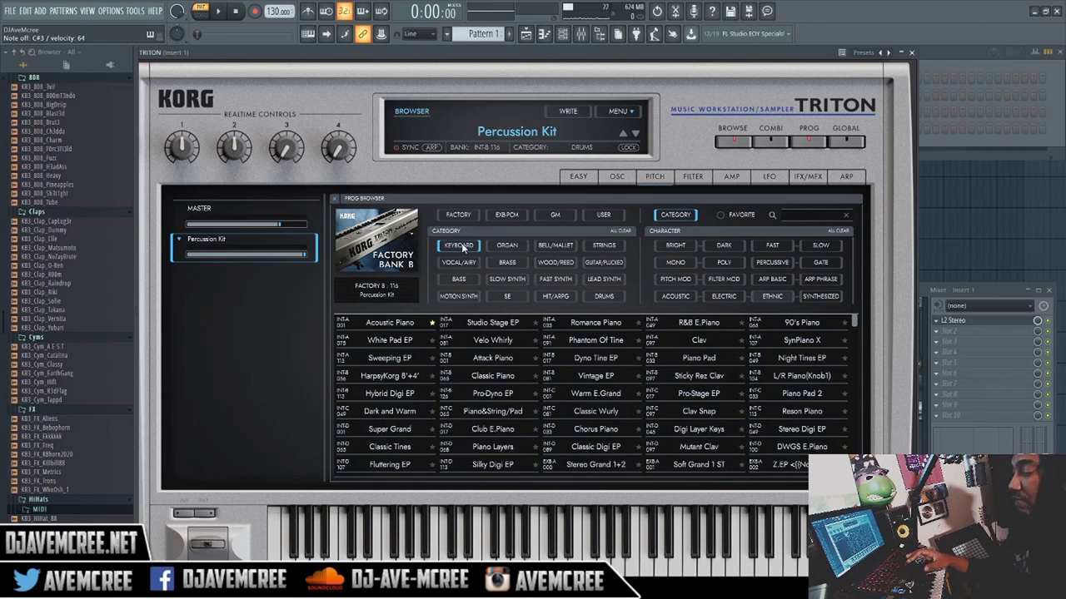
left_click(390, 322)
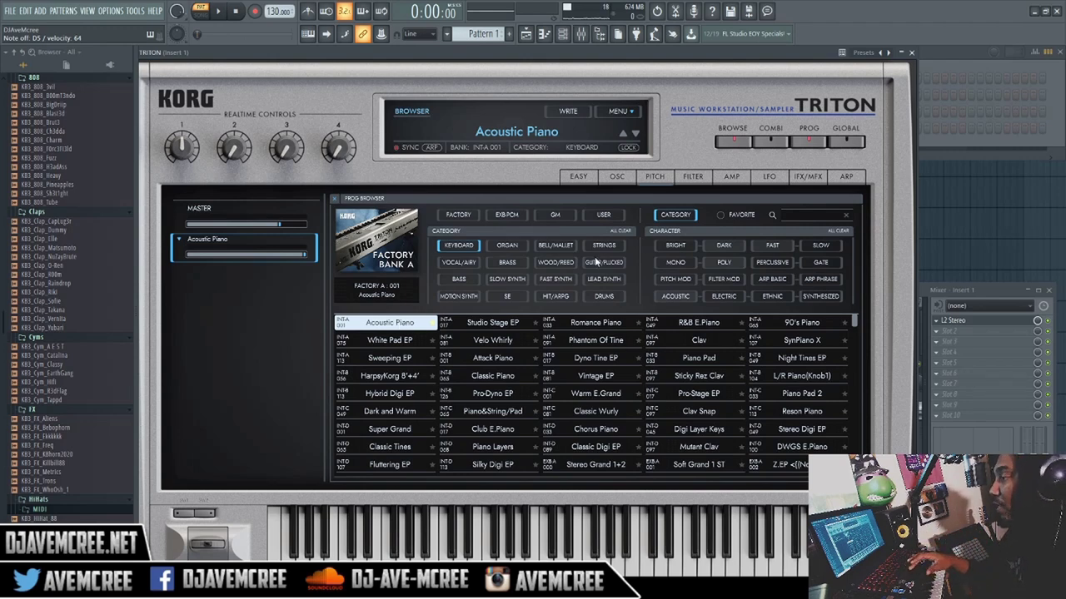
left_click(556, 263)
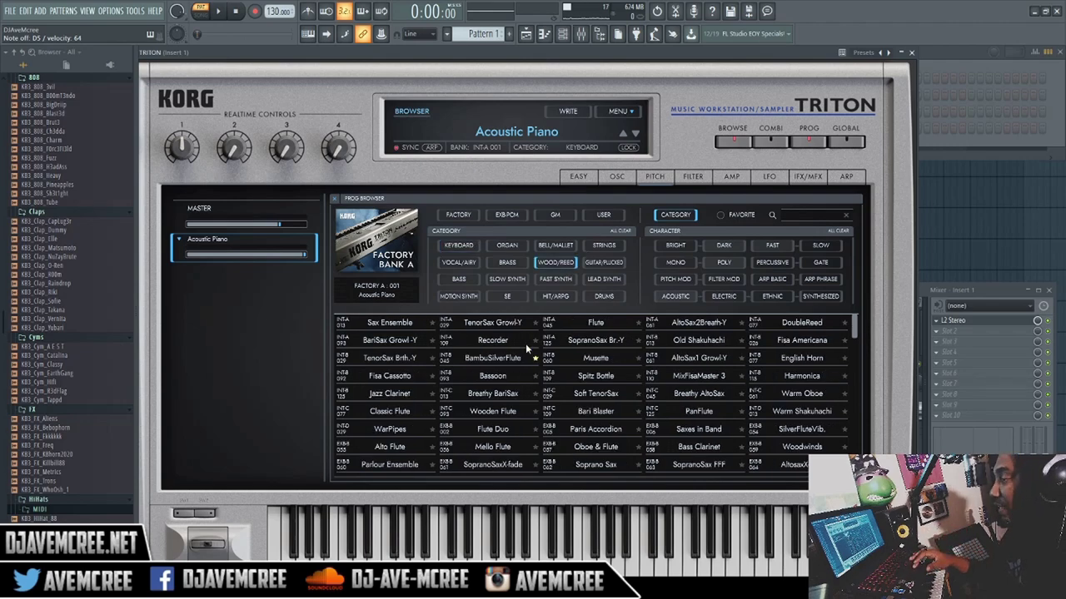
Step: Audition BambuSilverFlute and WarPipes, then load the GM *Bassoon program further down the list
left_click(509, 357)
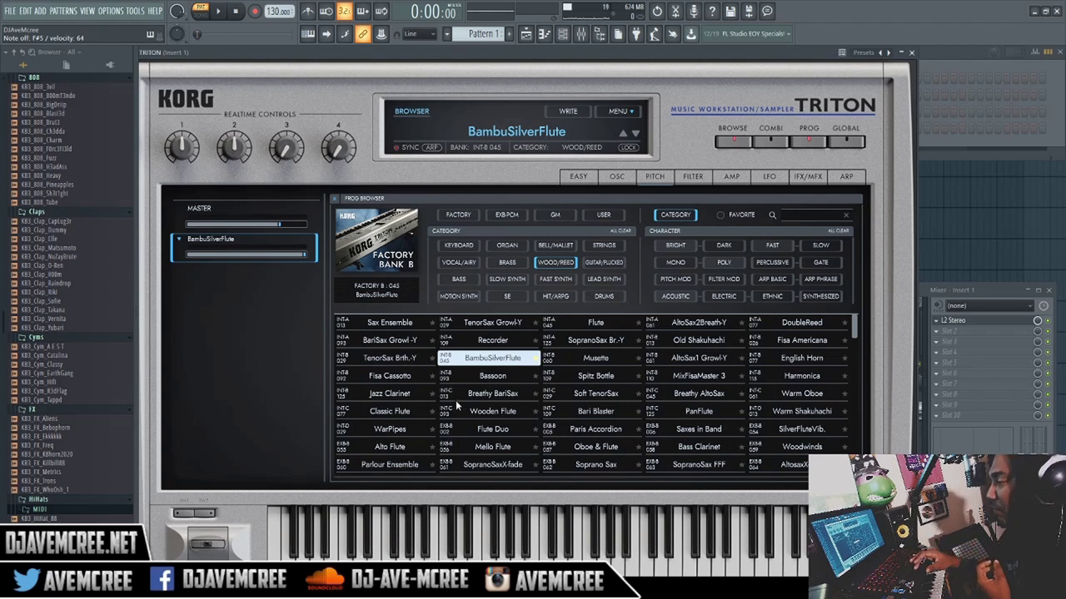
left_click(405, 433)
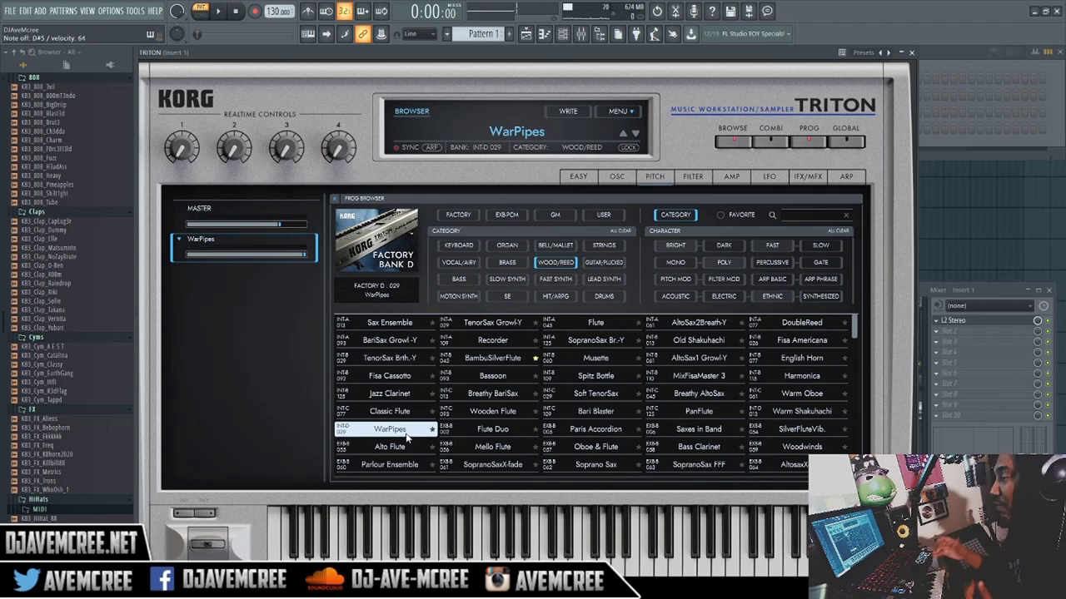
scroll(407, 436, "down", 3)
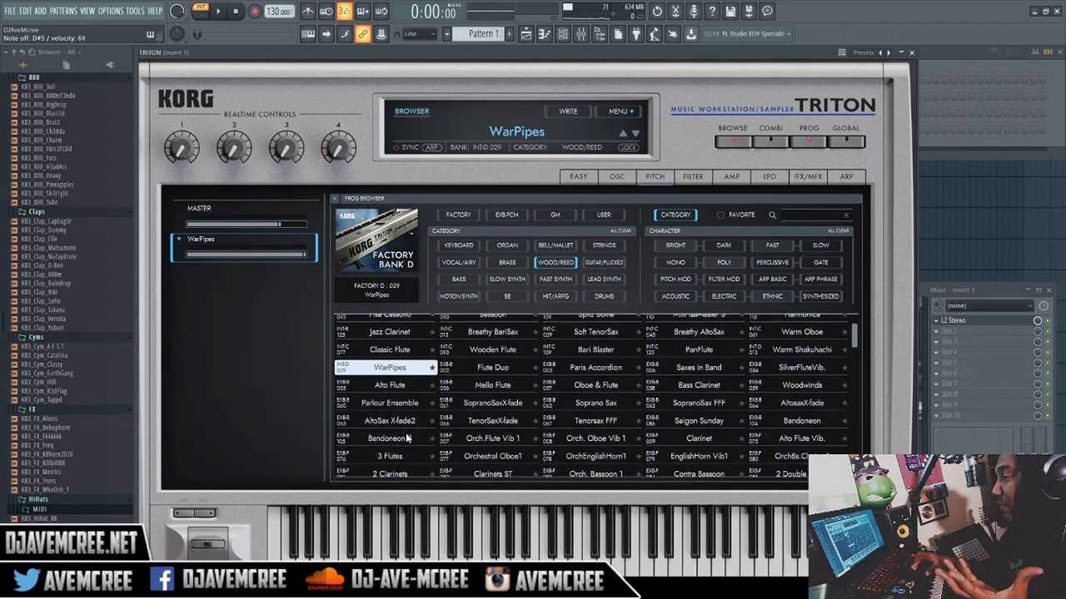
scroll(406, 437, "down", 4)
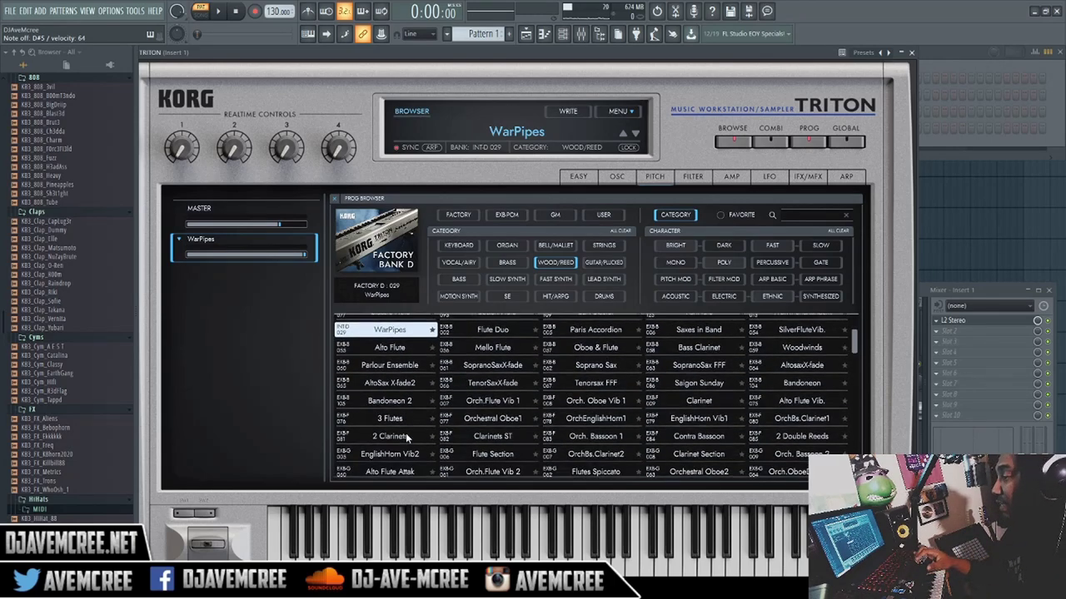
scroll(408, 438, "down", 5)
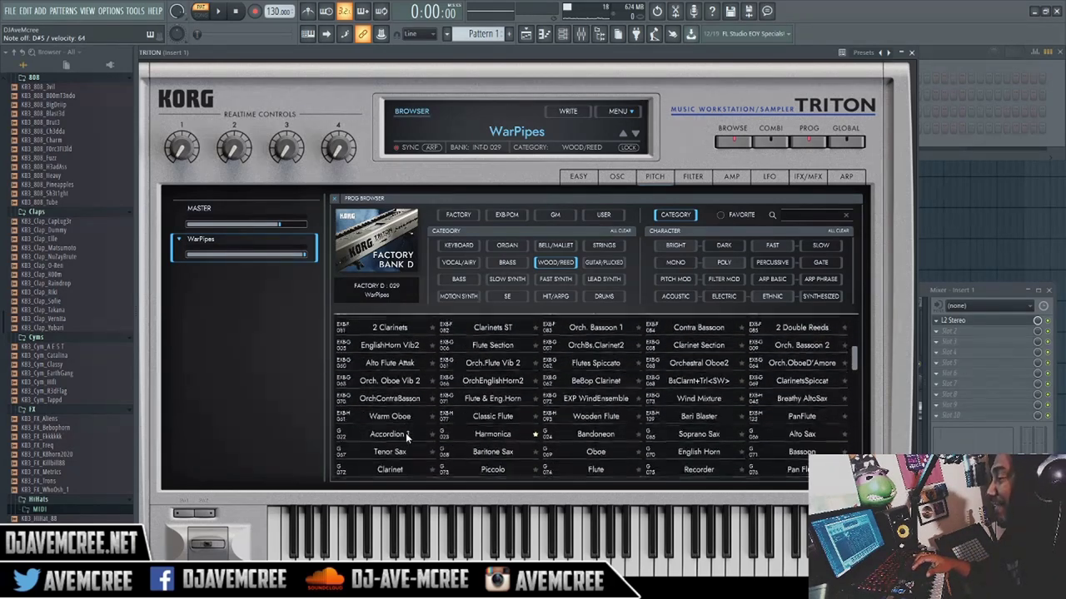
scroll(405, 433, "down", 5)
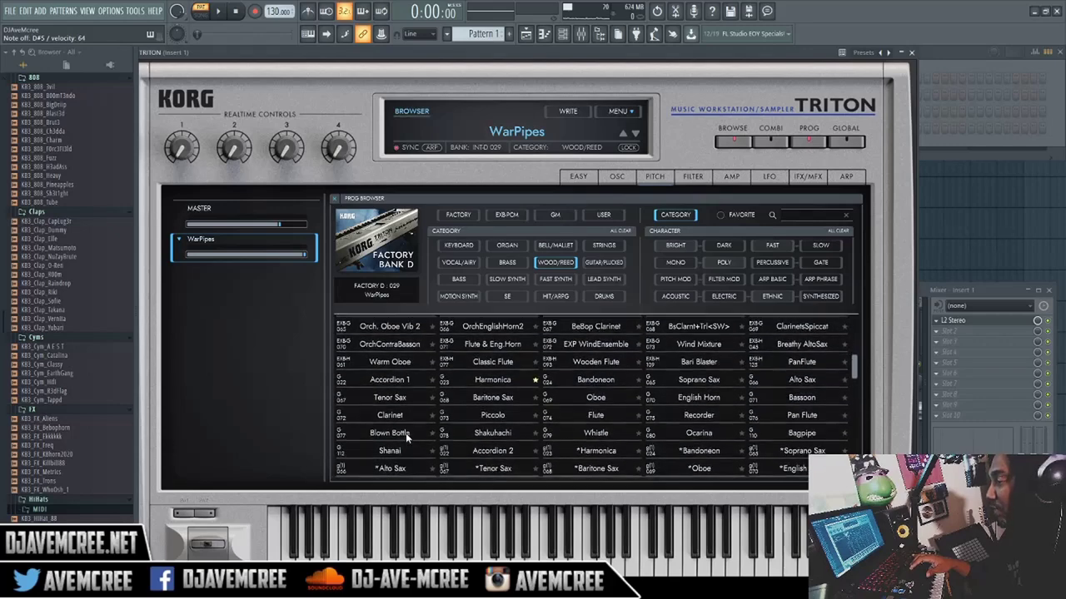
scroll(405, 434, "down", 1)
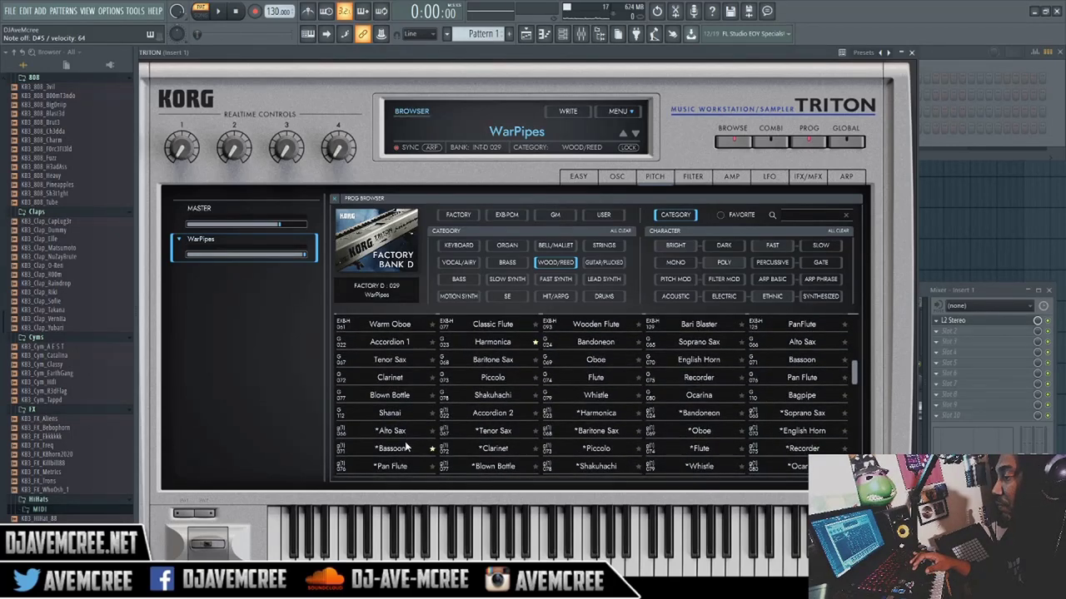
left_click(405, 449)
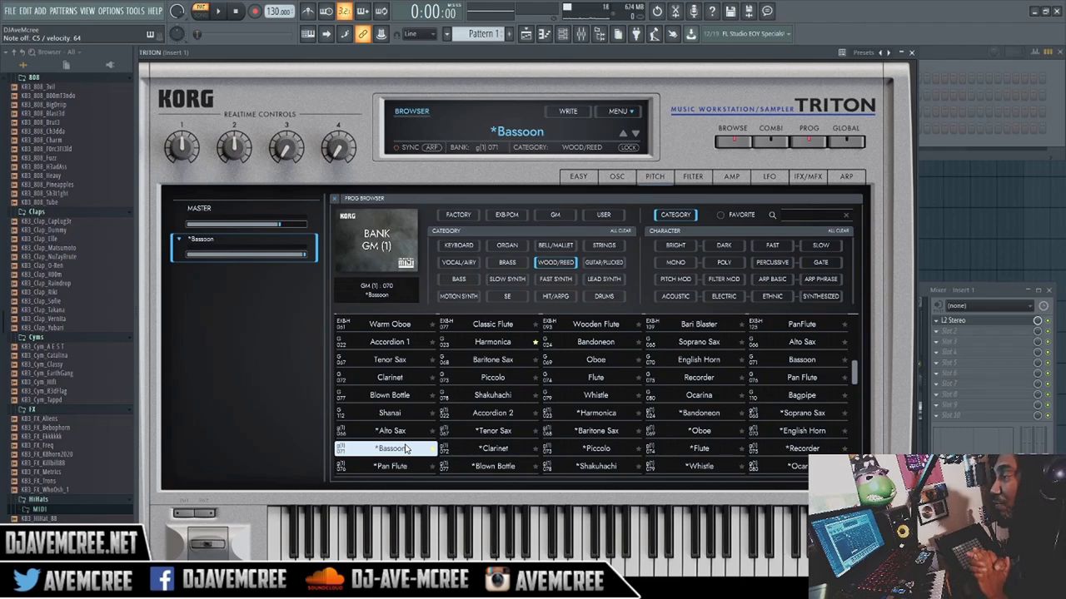
Step: Load Chorus E.Guitar (INT-A 021) from Guitar/Plucked, then filter the list to Drums
left_click(603, 262)
left_click(493, 323)
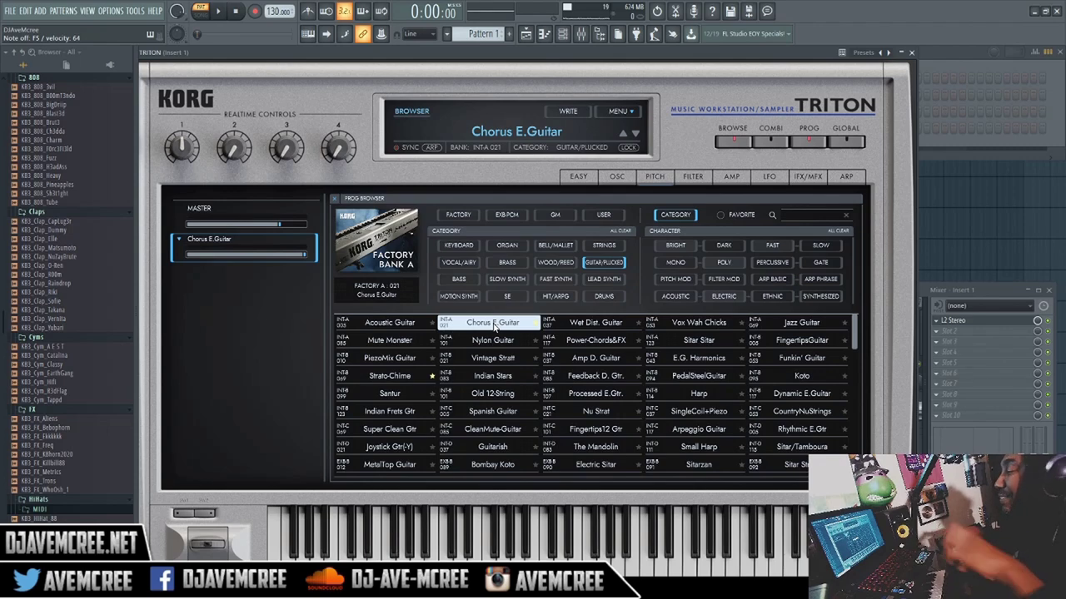
left_click(593, 297)
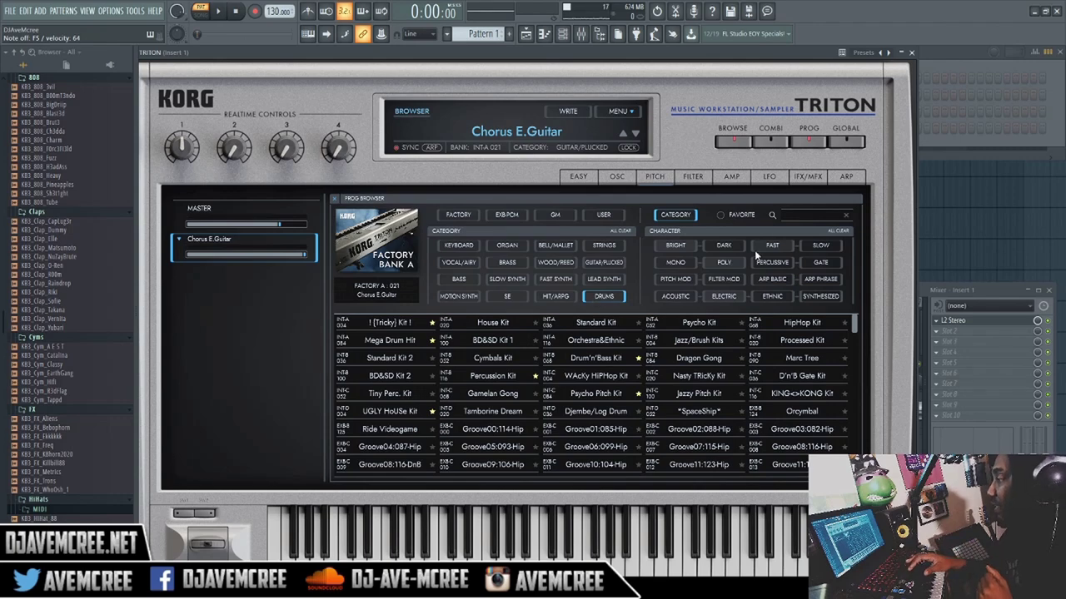
Step: Search the Drums list for 'orc' and load Orchestra&Ethnic (INT-A 116)
left_click(799, 215)
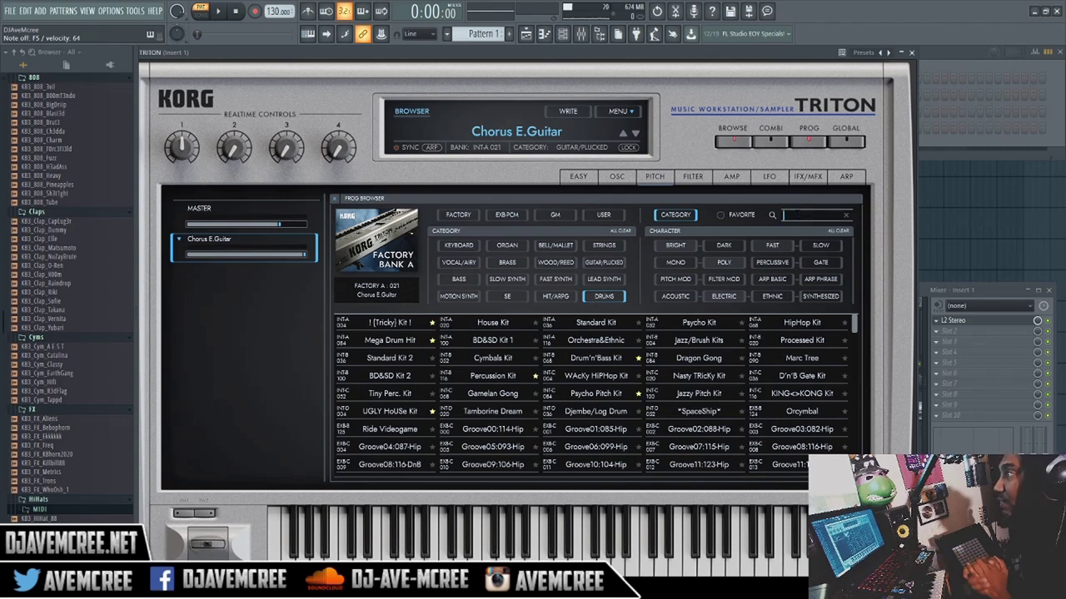
type("o")
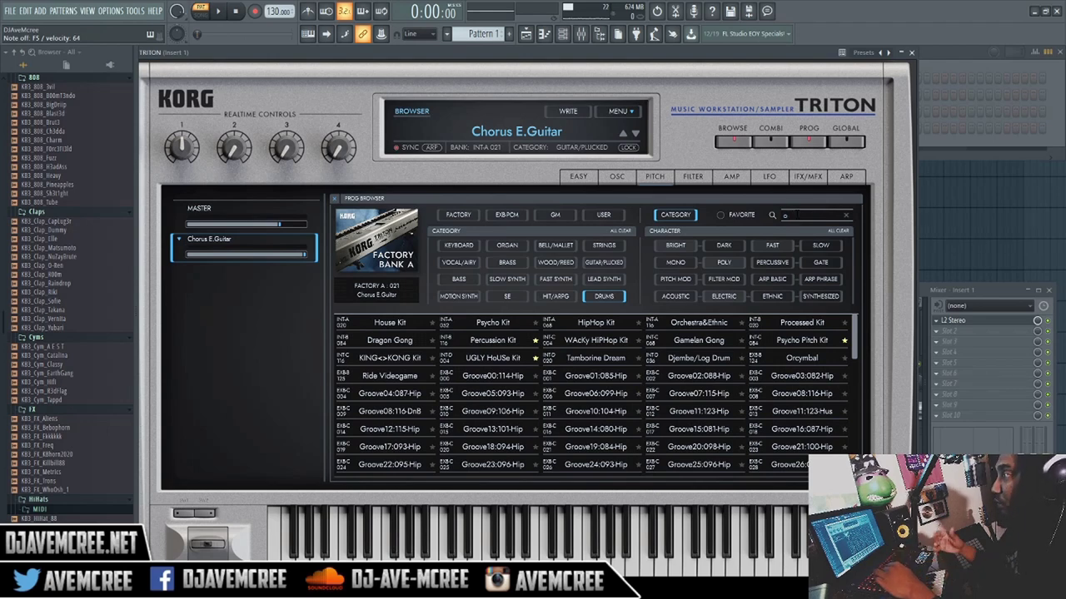
type("rc")
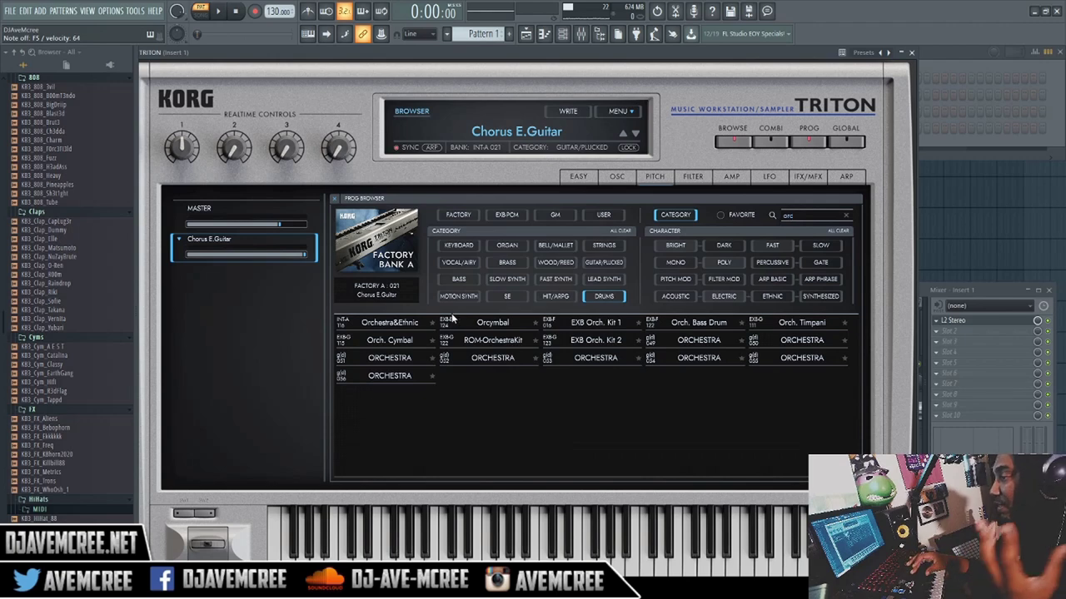
left_click(415, 325)
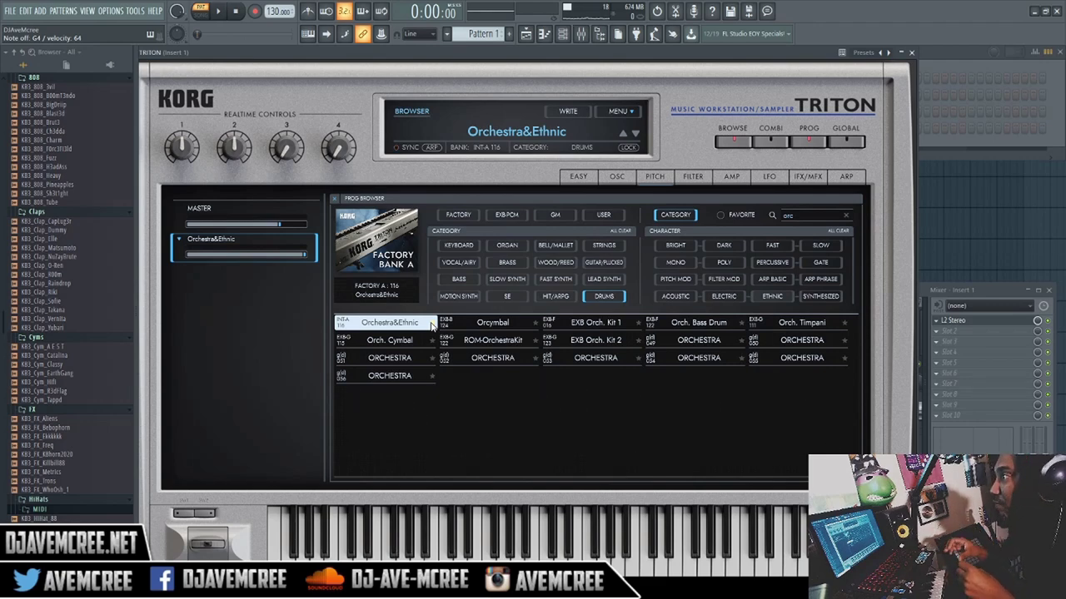
Step: Switch to Guitar/Plucked, clear the 'orc' search, and load Strato-Chime (INT-B 069)
left_click(601, 262)
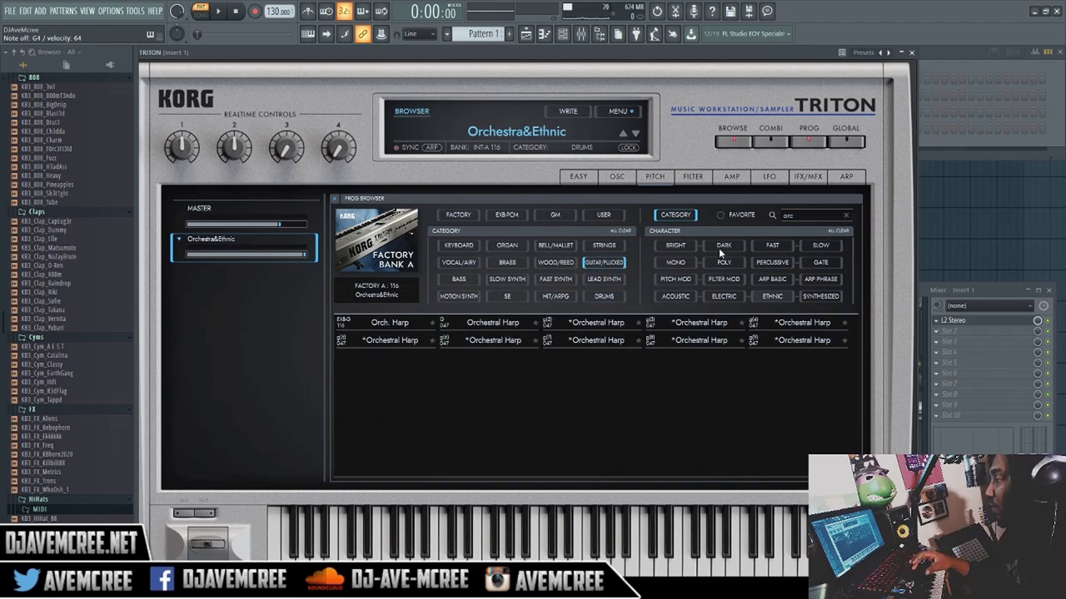
left_click(846, 215)
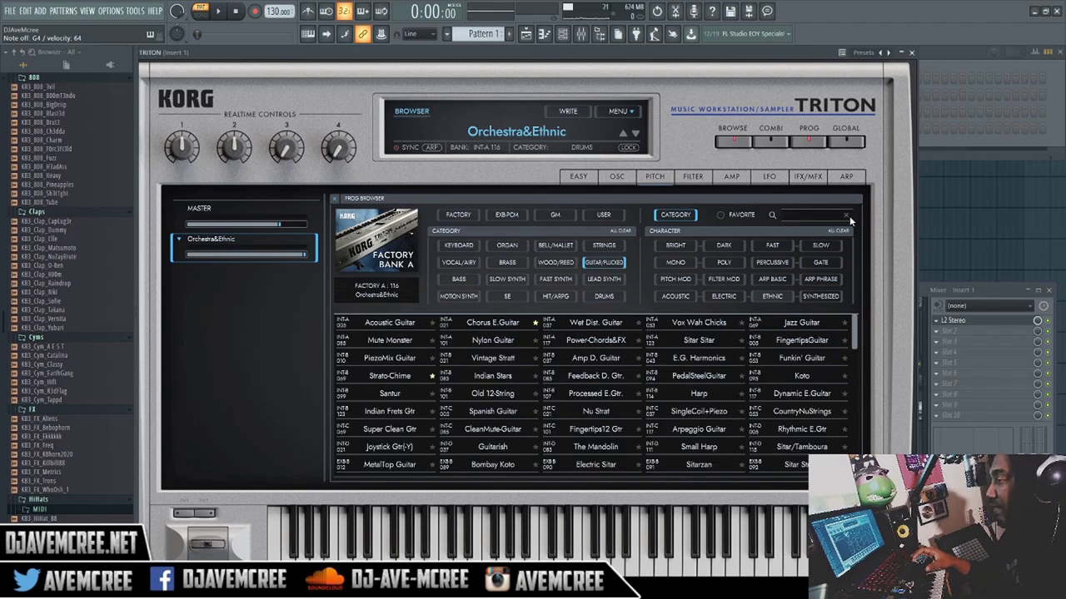
left_click(407, 378)
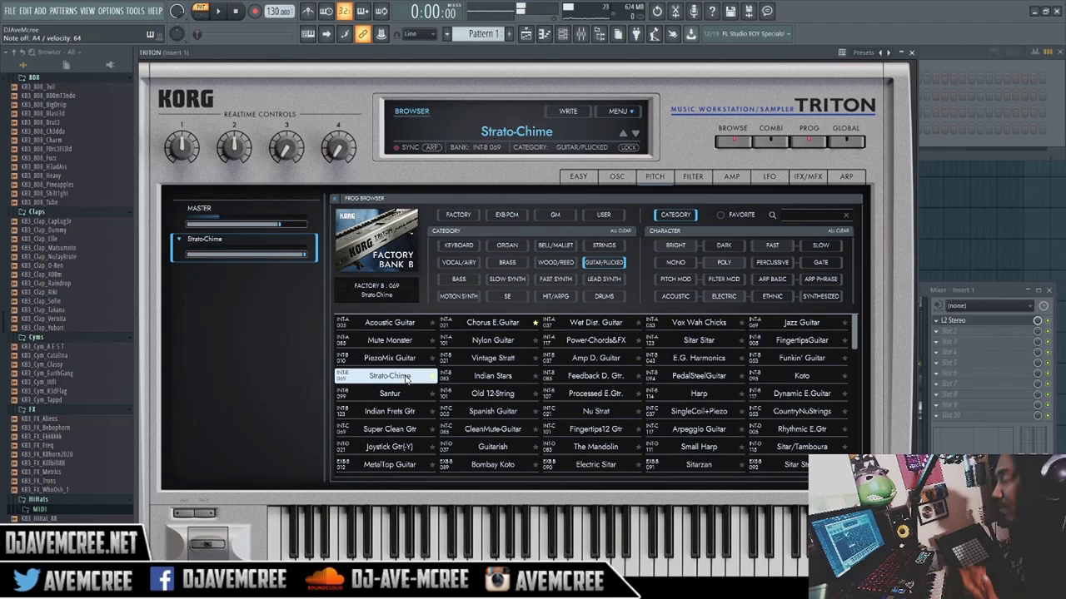
left_click(578, 177)
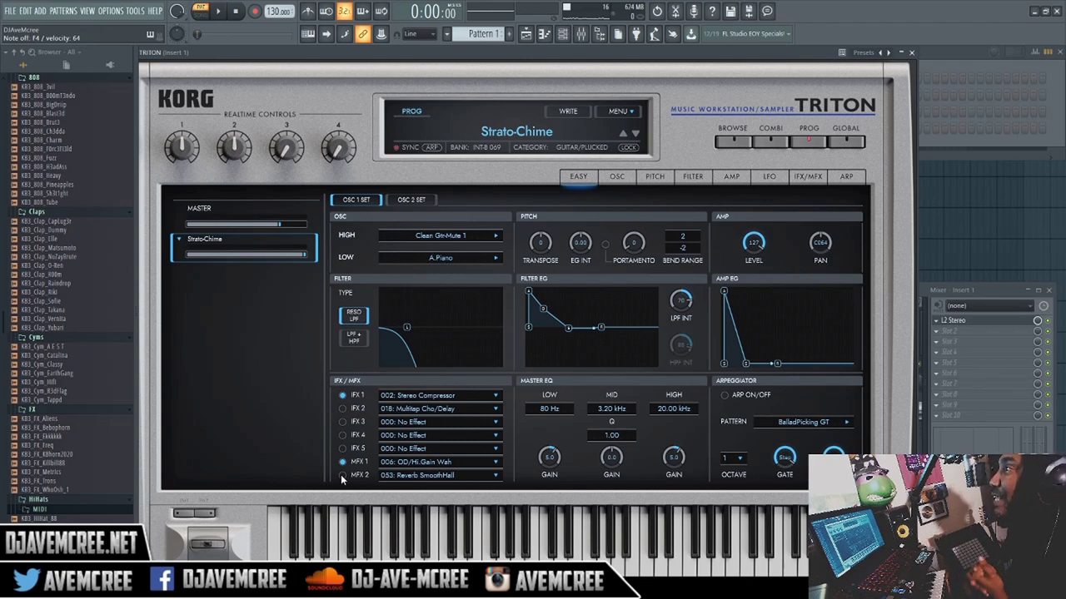
left_click(746, 141)
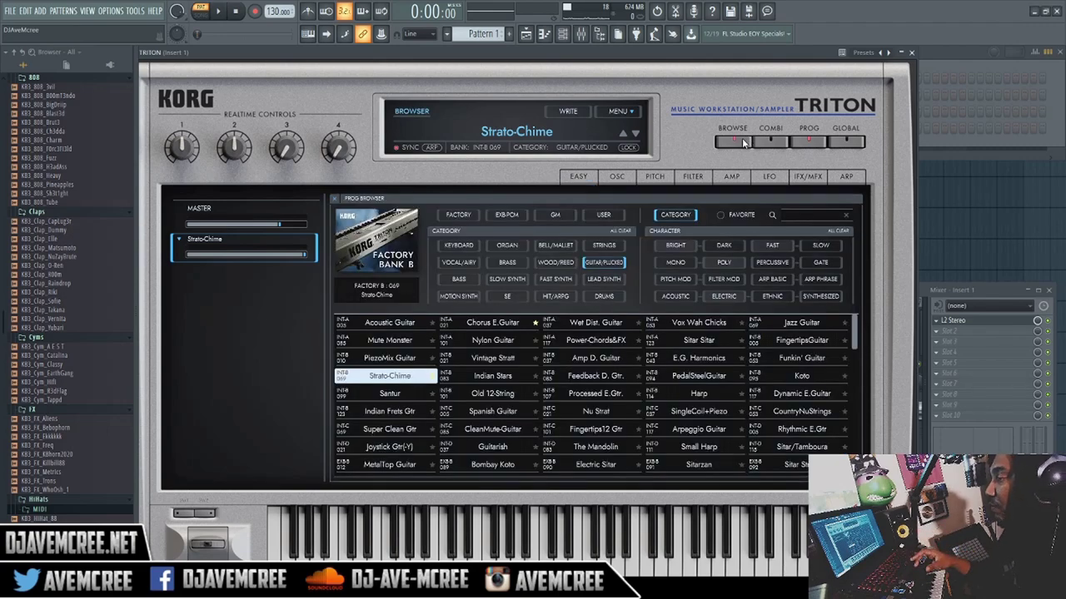
Step: Filter to the Strings category and load Arco Strings (INT-A 035)
left_click(603, 246)
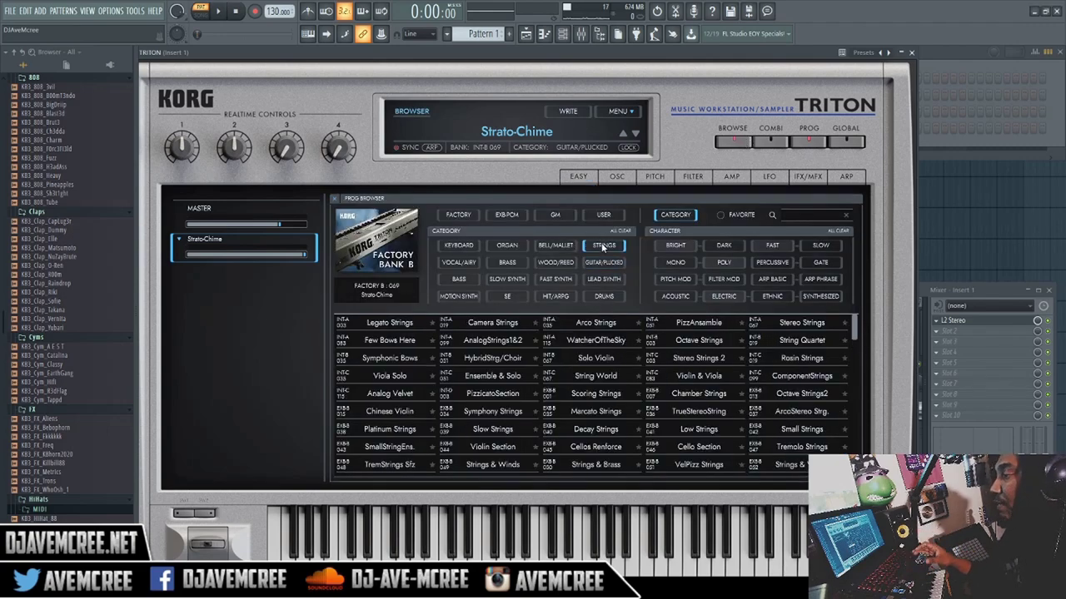
left_click(606, 329)
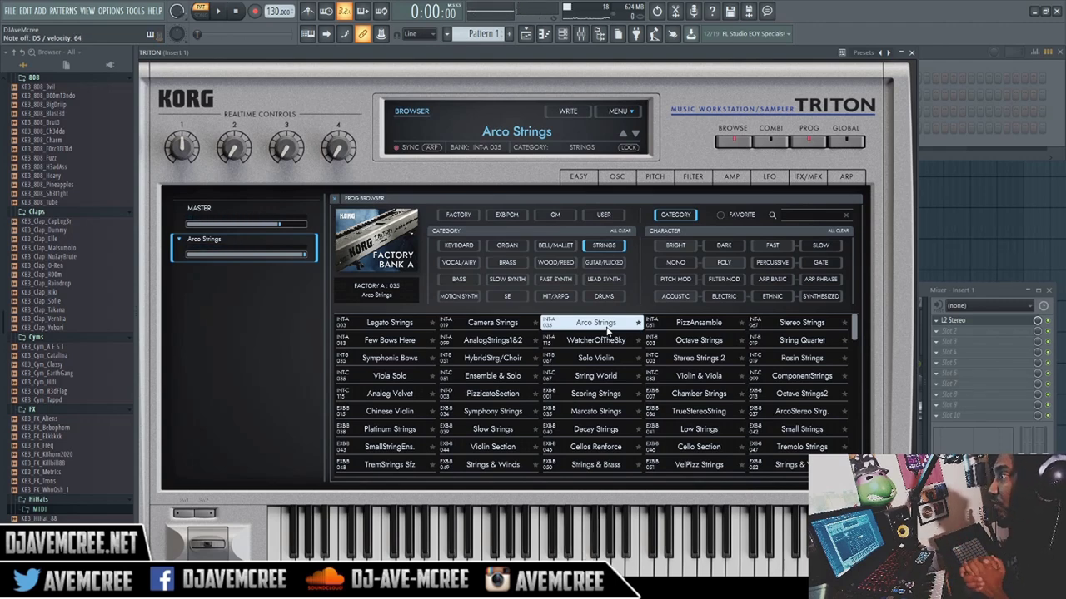
Step: Search the Guitar/Plucked presets for 'dy' and load Dynamic E.Guitar (INT-B 117)
left_click(589, 264)
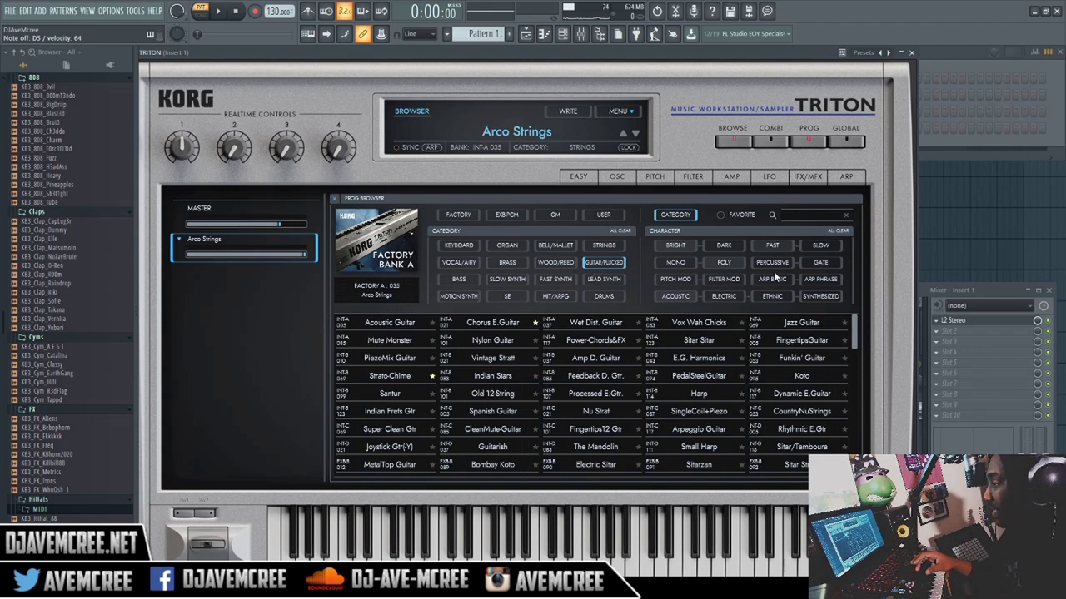
left_click(783, 216)
type("d")
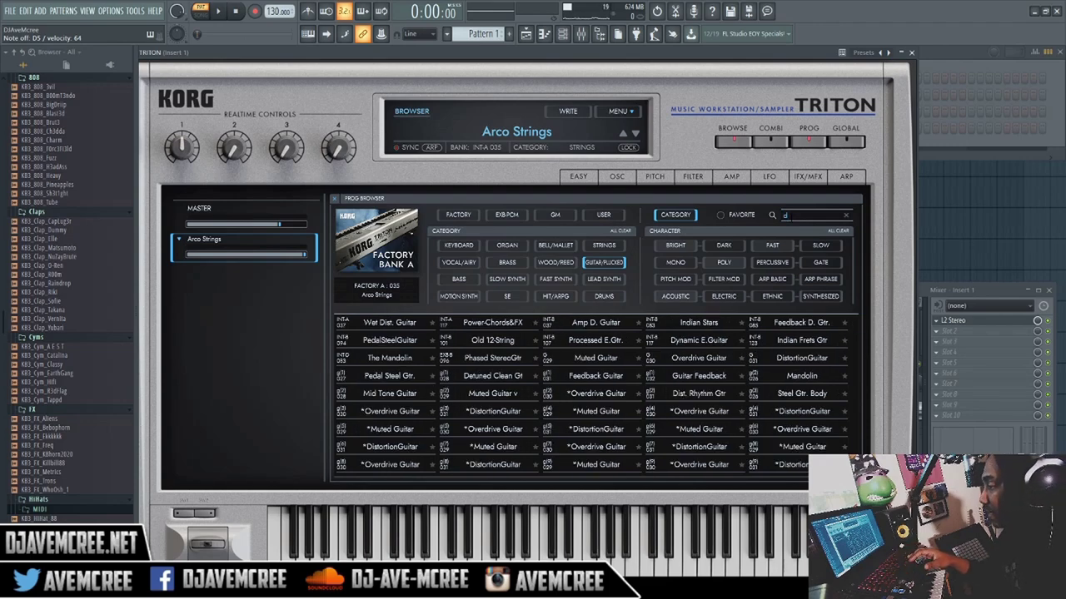
type("i")
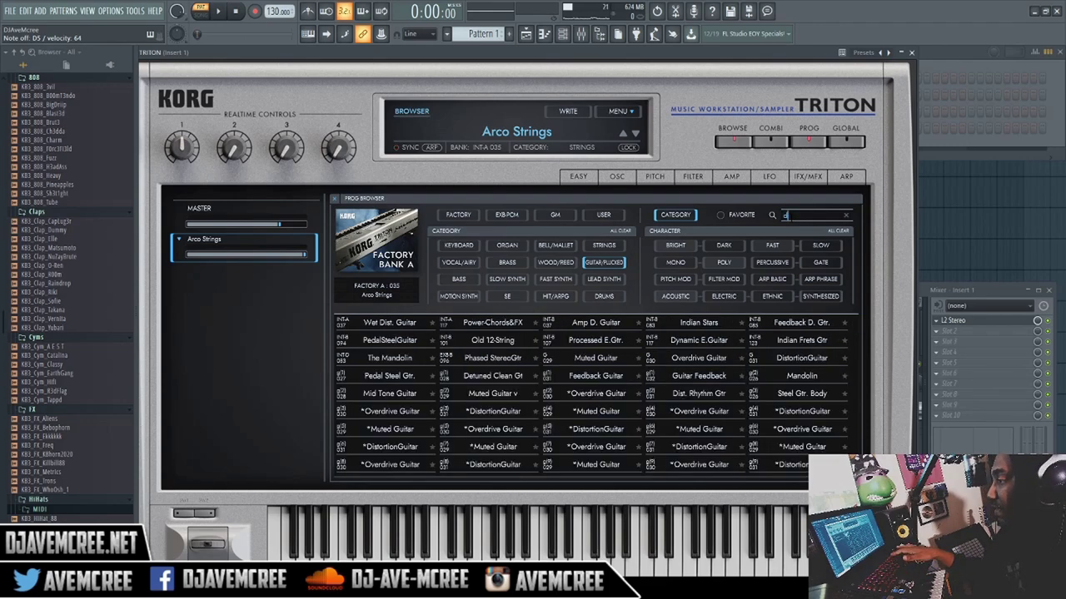
type("y")
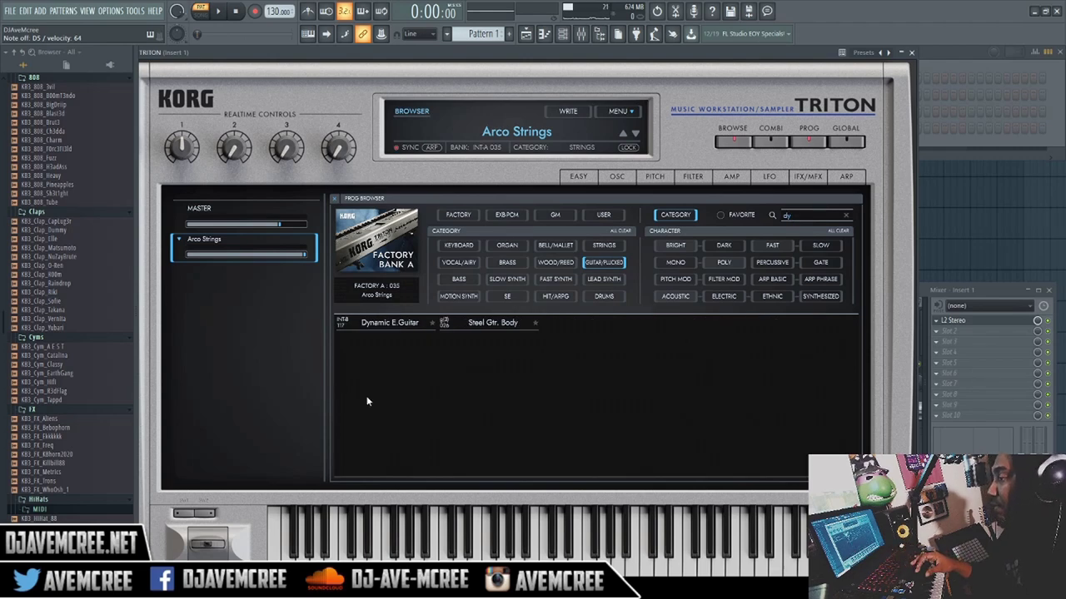
left_click(411, 323)
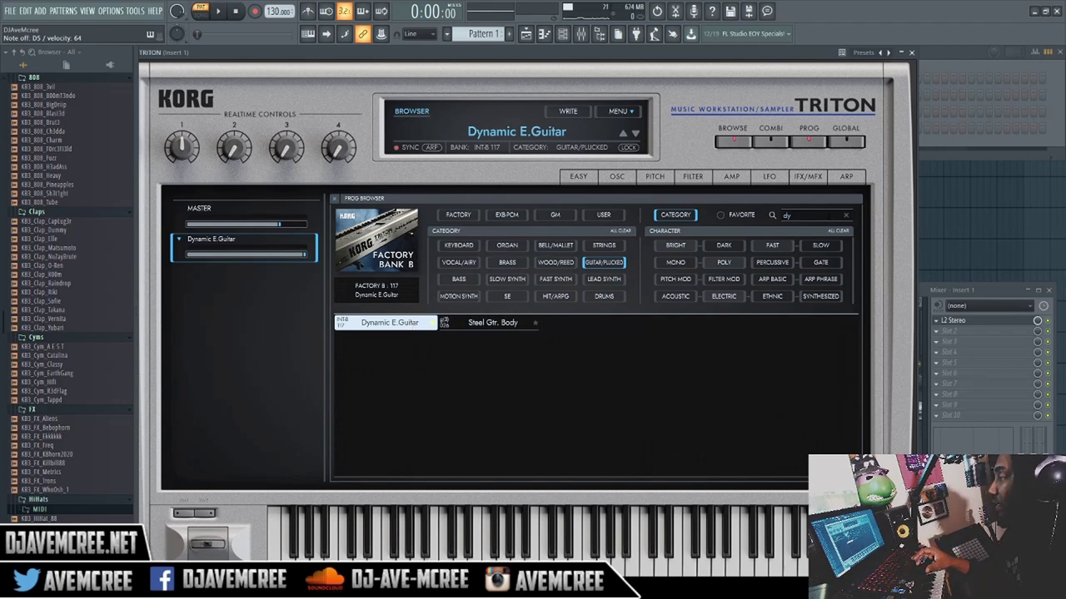
Step: Drop the Guitar/Plucked filter, search 'old' to audition Old & Analog, then clear the search
left_click(846, 214)
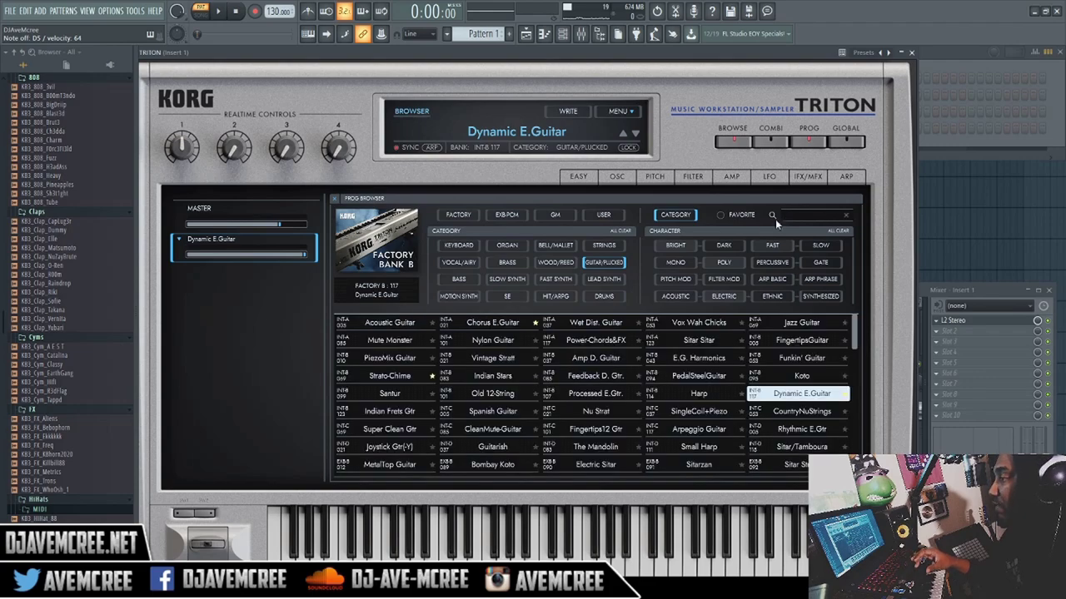
left_click(615, 261)
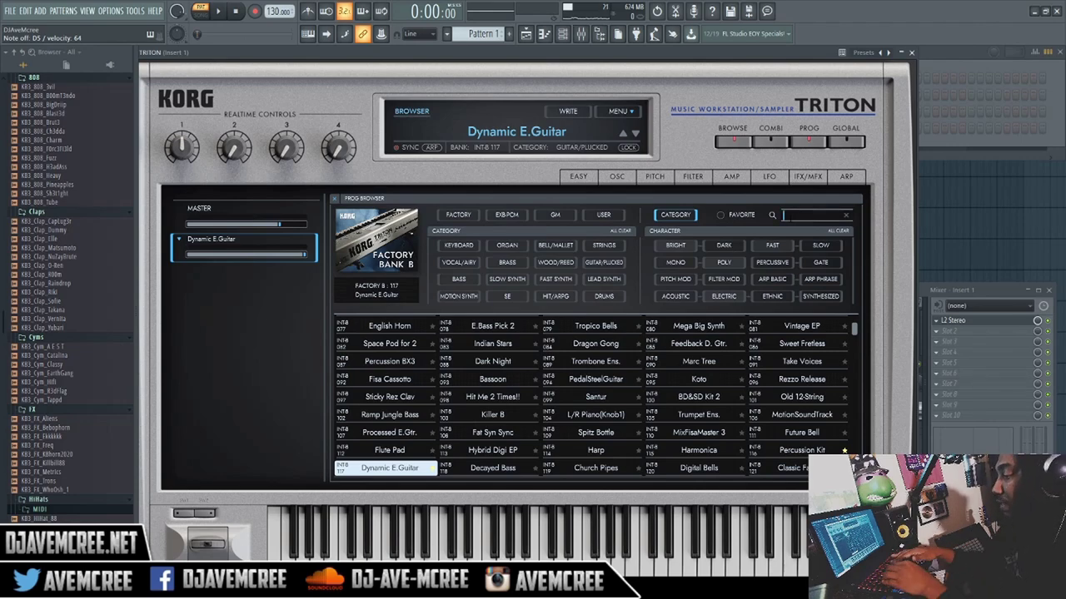
type("old")
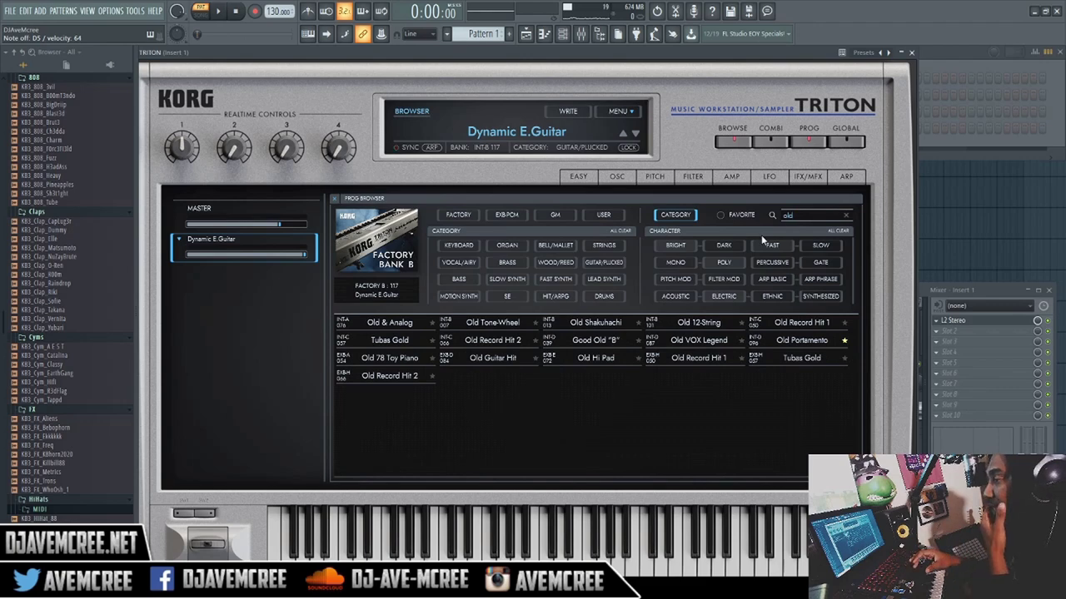
left_click(415, 325)
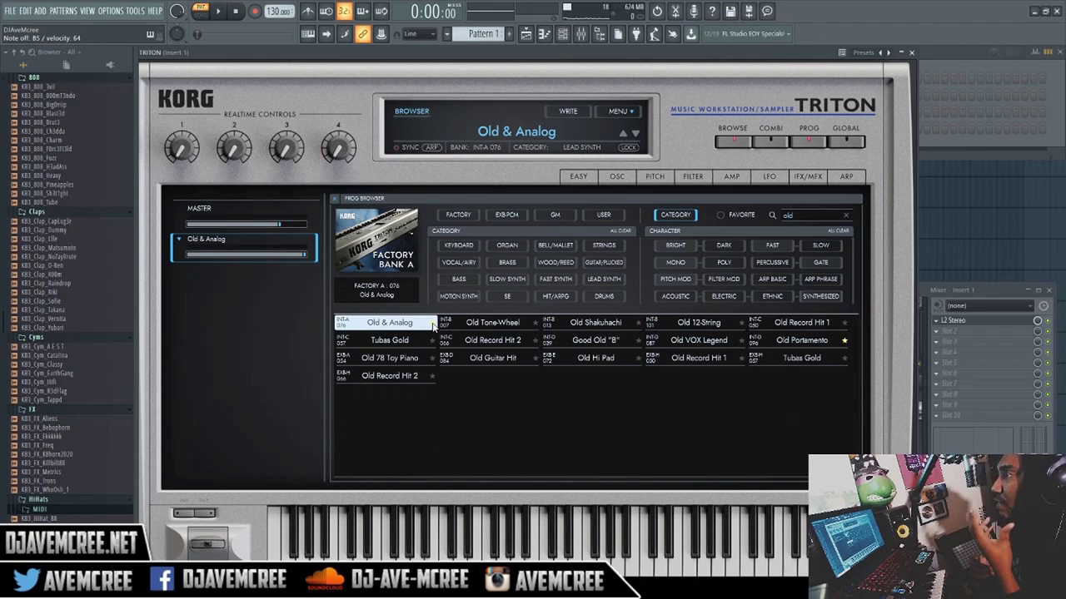
left_click(846, 215)
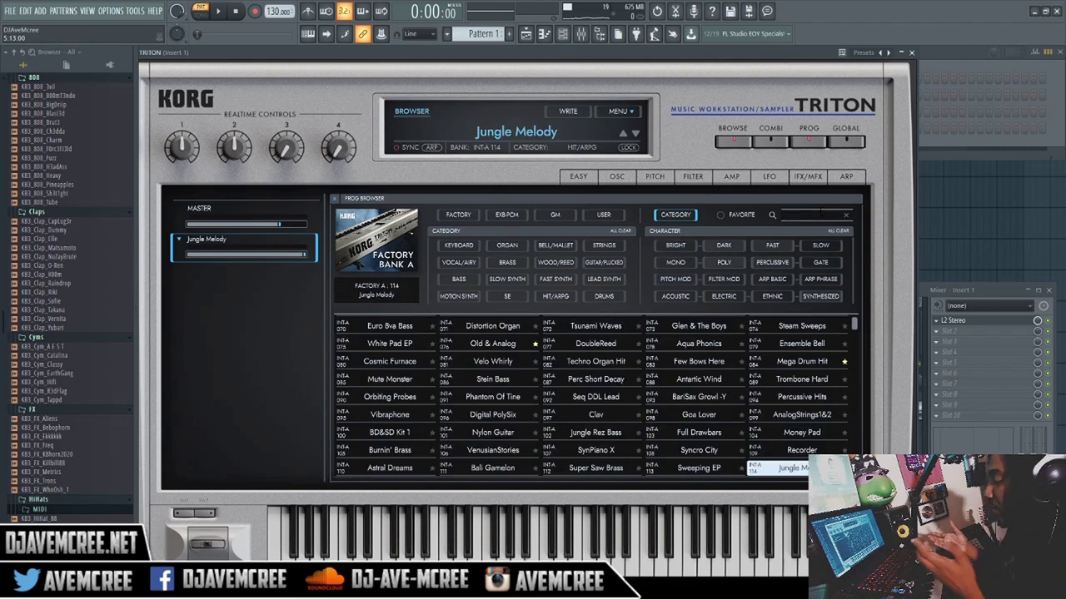
Step: Search 'harmon', load Harmonica (INT-B 115), and view its program edit page
type("harmmo")
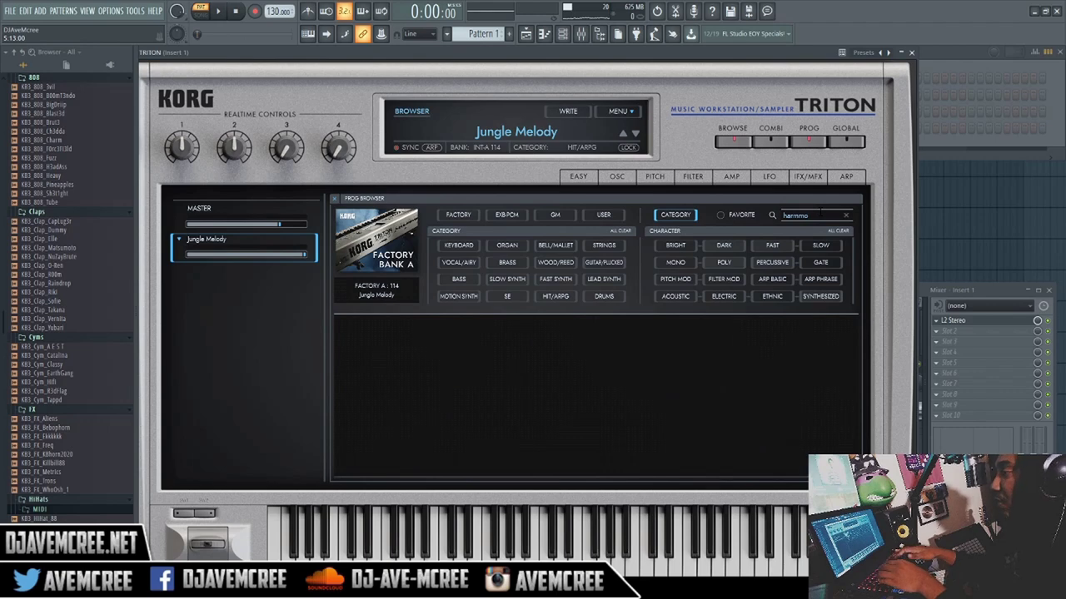
key("BackSpace")
key("BackSpace")
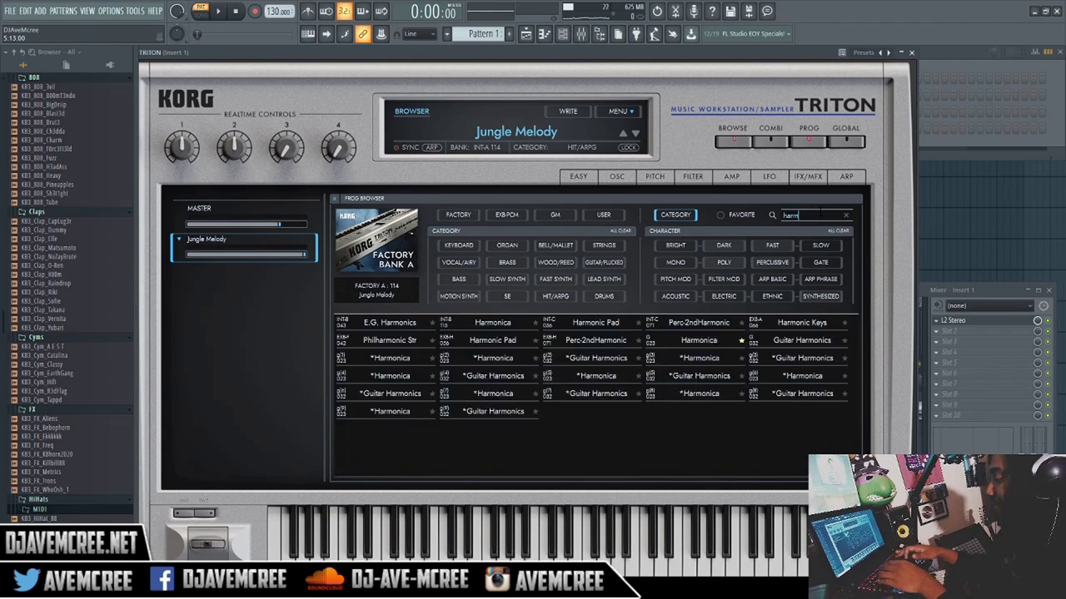
type("ona")
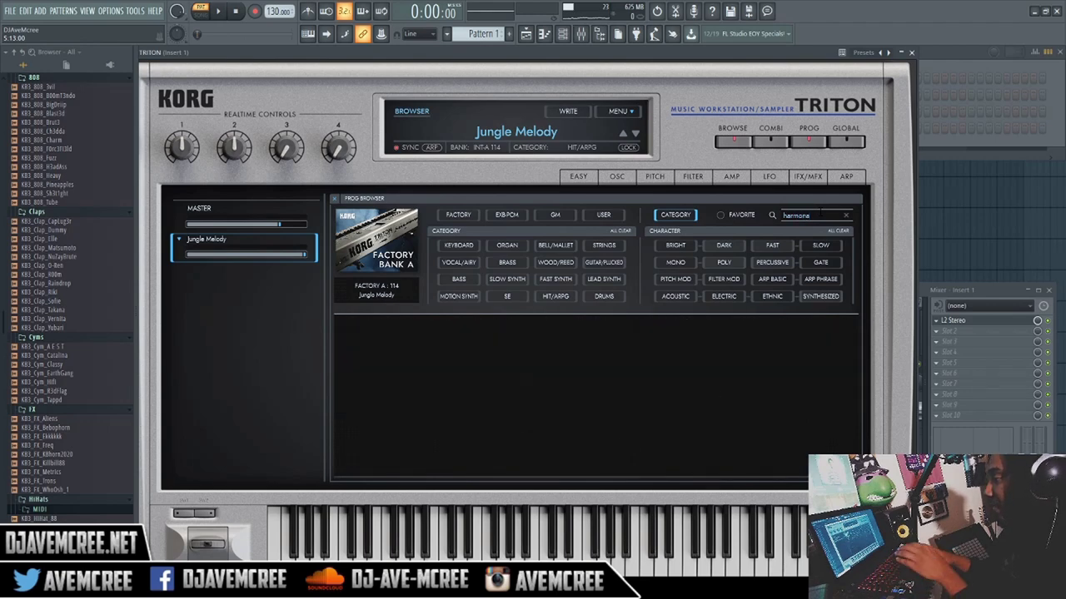
key("BackSpace")
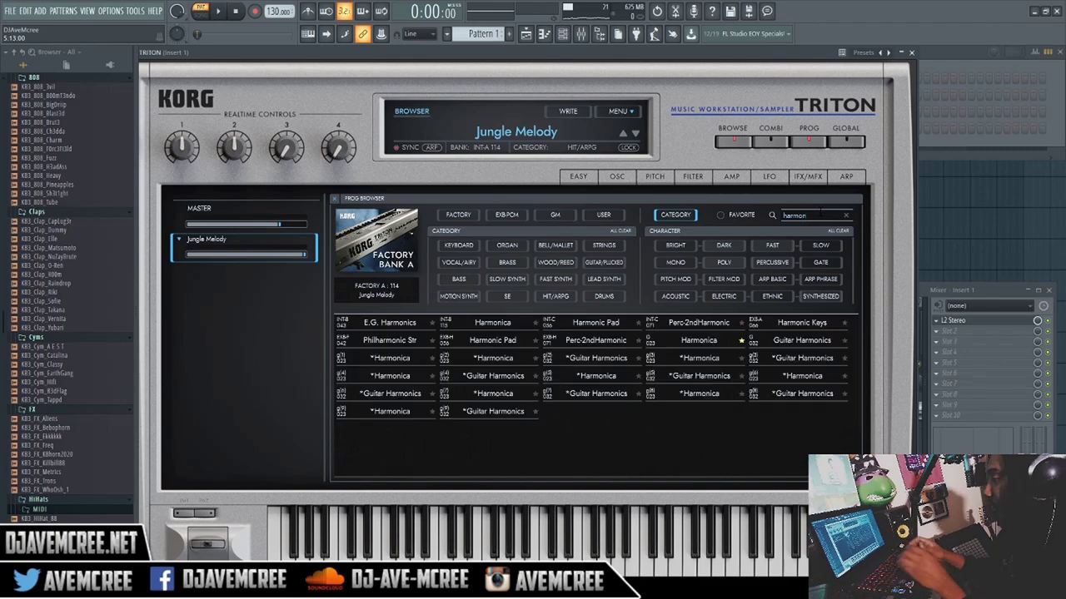
left_click(493, 323)
left_click(510, 327)
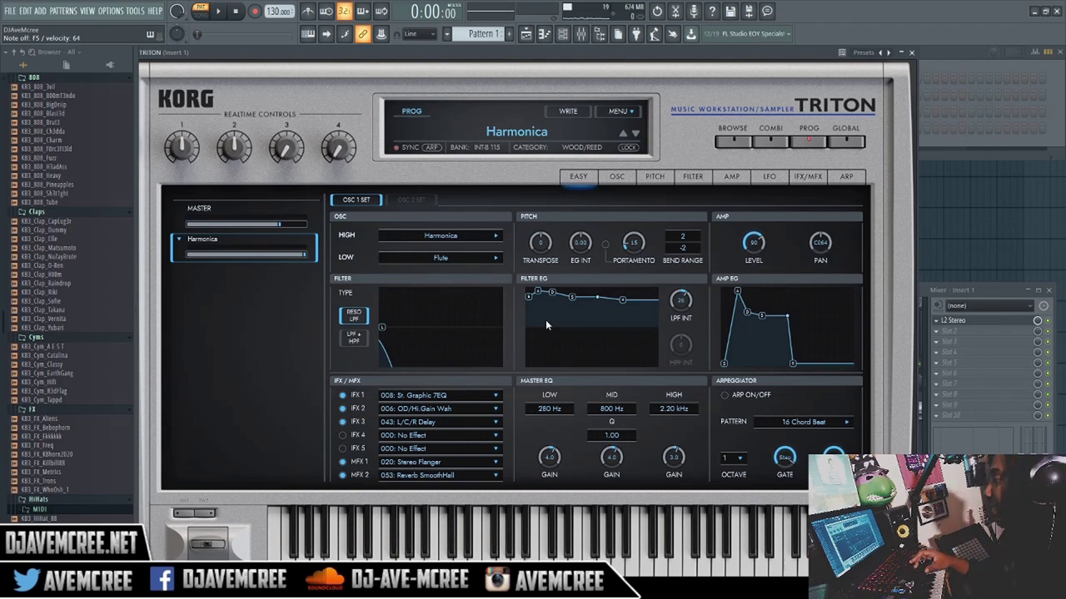
left_click(732, 141)
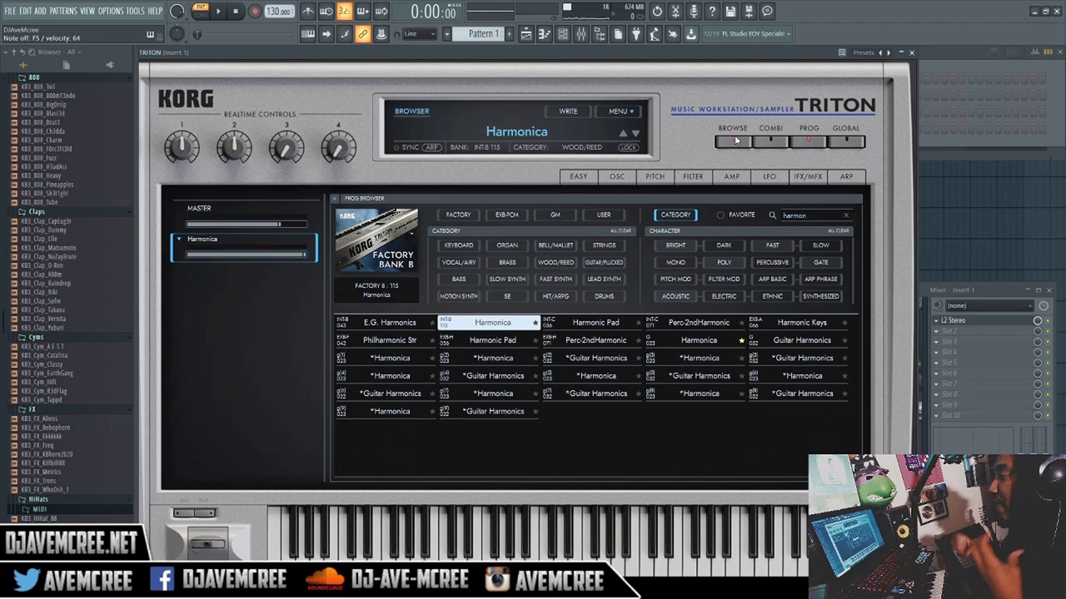
Step: Audition Dark R&B Bass and Digi Bass 2 from the Bass presets, then search for 'glass'
left_click(718, 348)
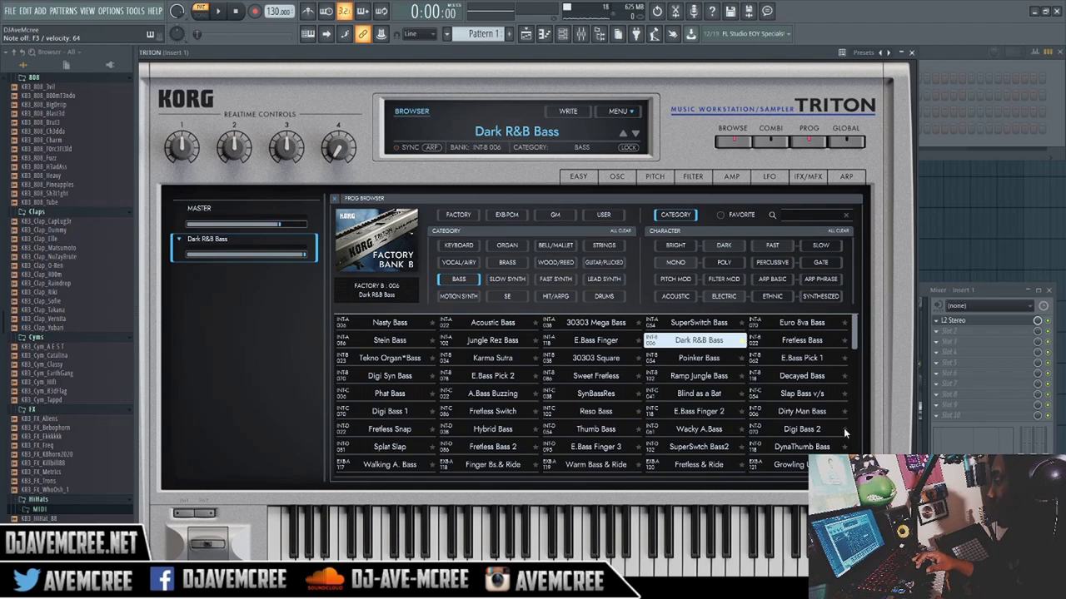
left_click(808, 429)
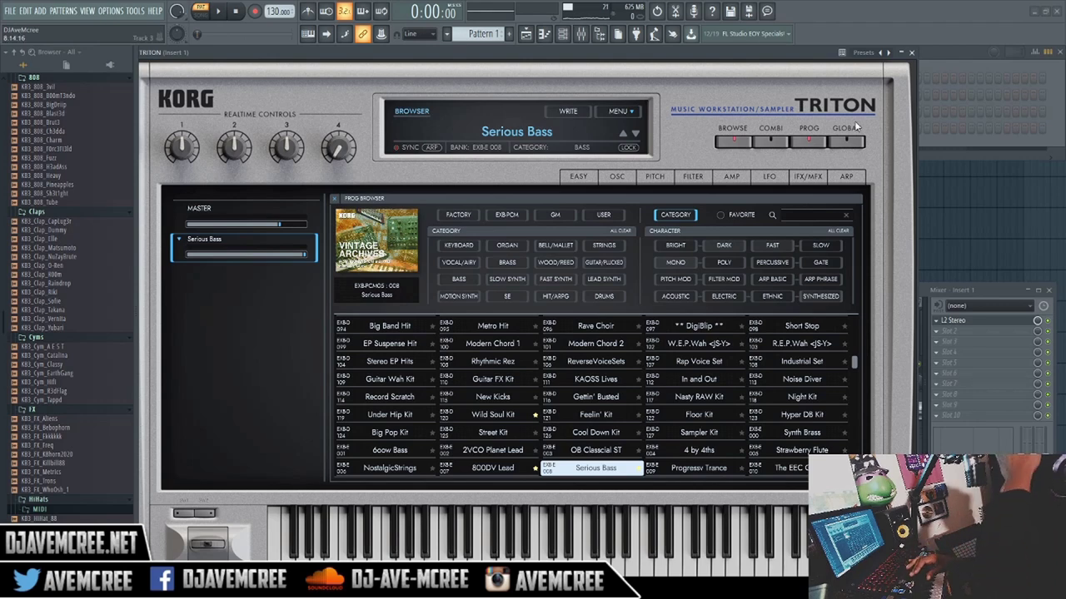
left_click(805, 215)
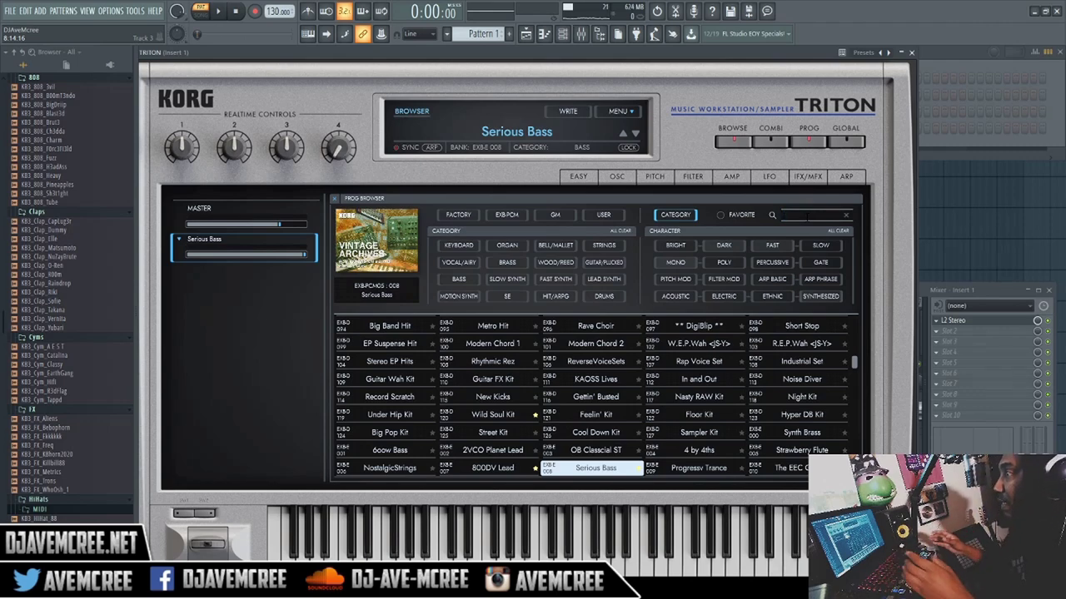
type("glass")
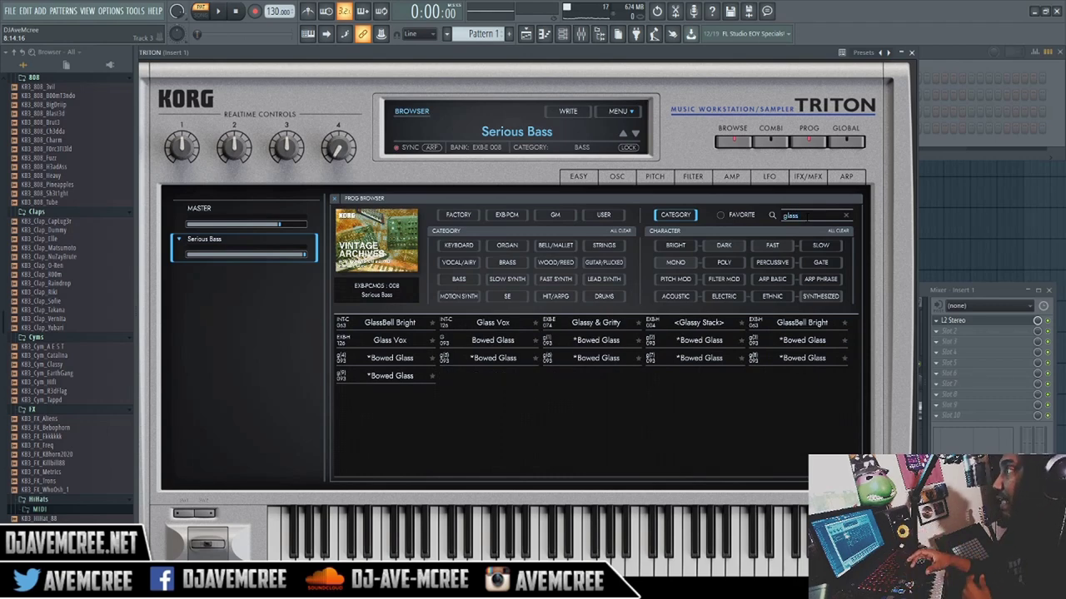
Step: Load GlassBell Bright, then show only favorites and load Chorus E.Guitar (INT-A 021)
left_click(407, 325)
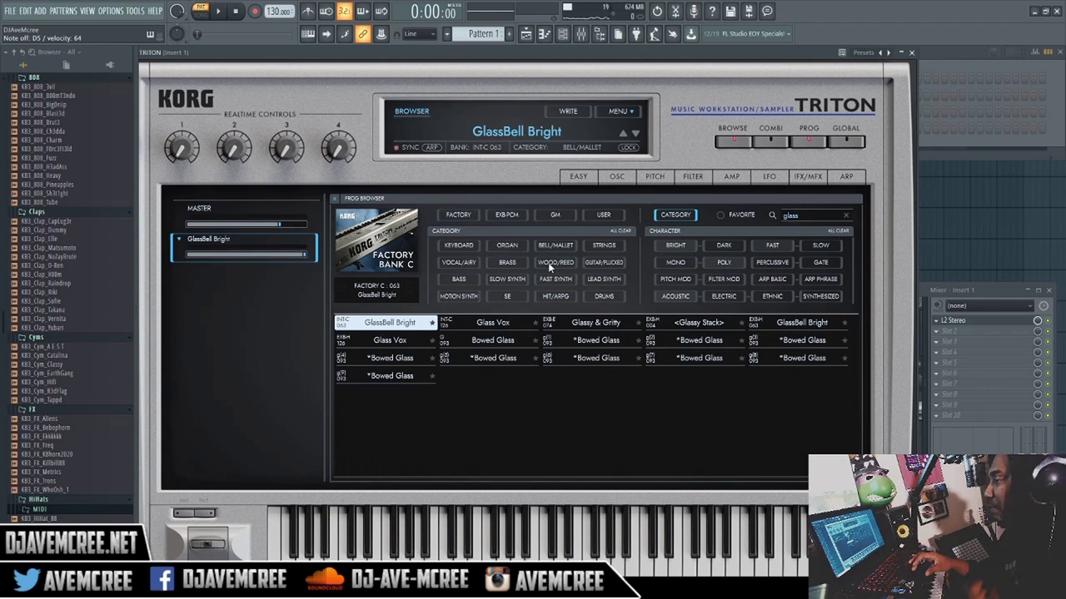
left_click(720, 214)
left_click(699, 324)
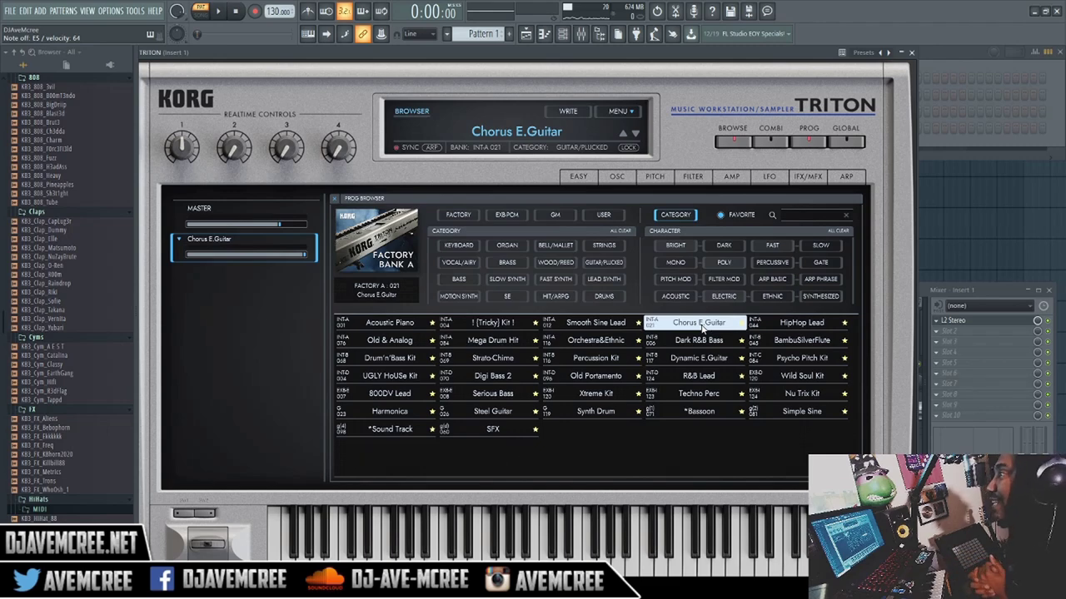
Step: Turn off the FAVORITE filter, search programs for 'dig' and load Digital PolySix
left_click(738, 215)
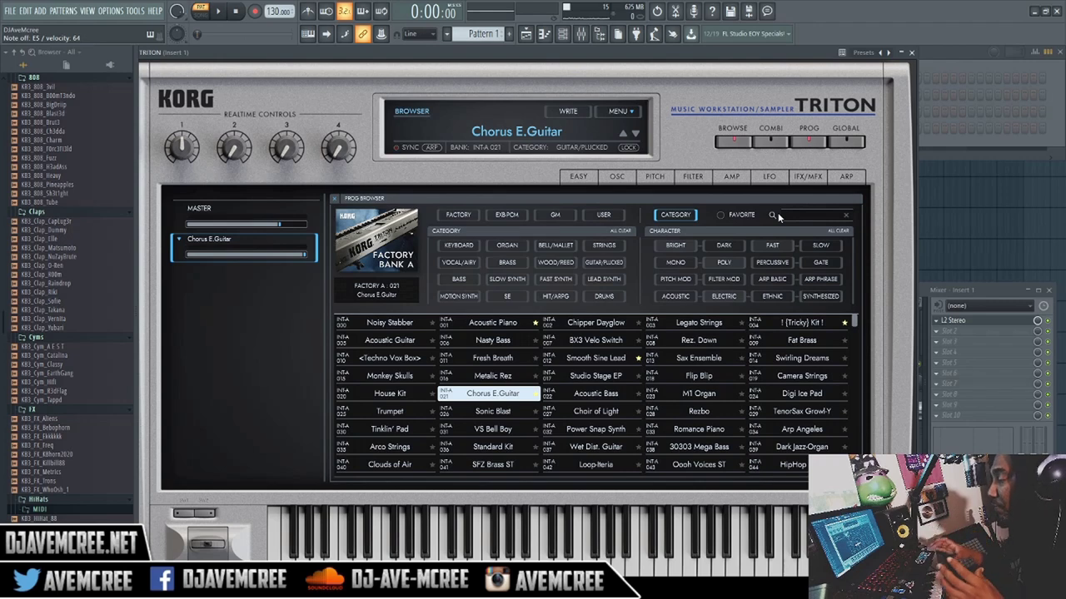
left_click(786, 215)
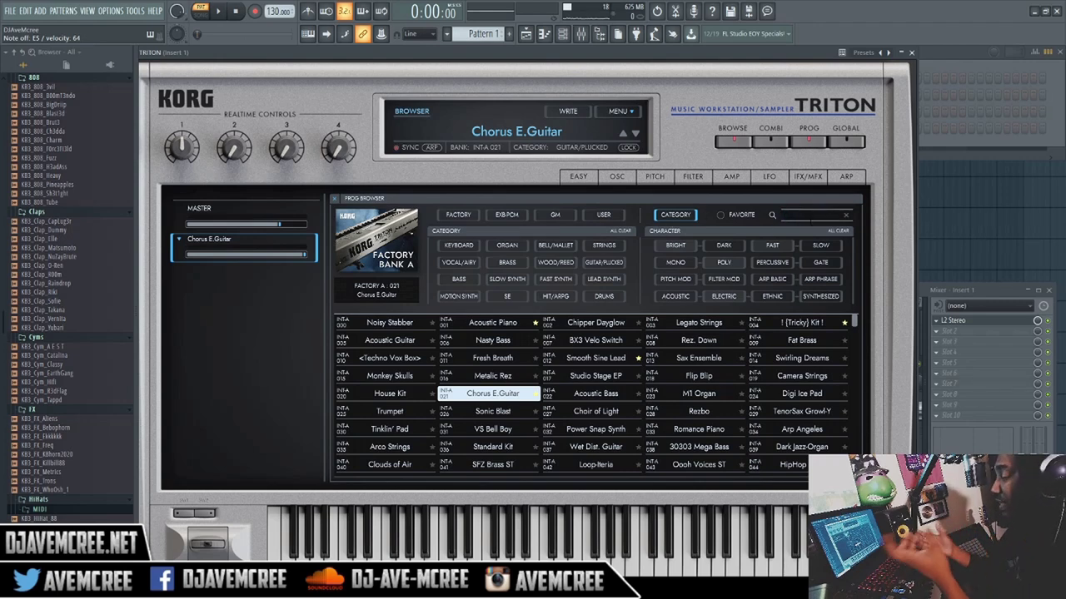
type("dig")
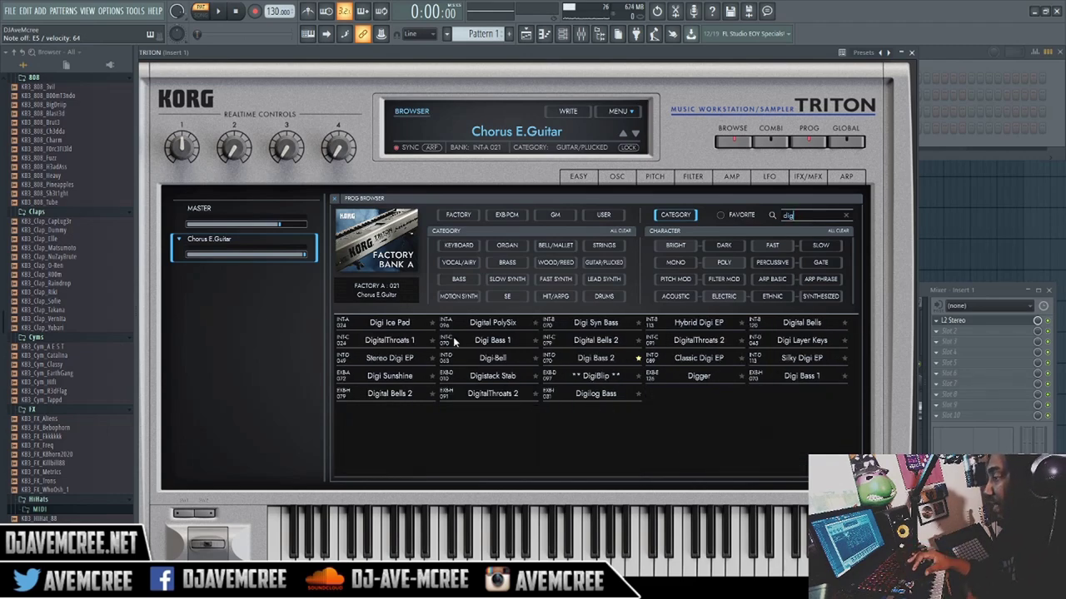
left_click(508, 324)
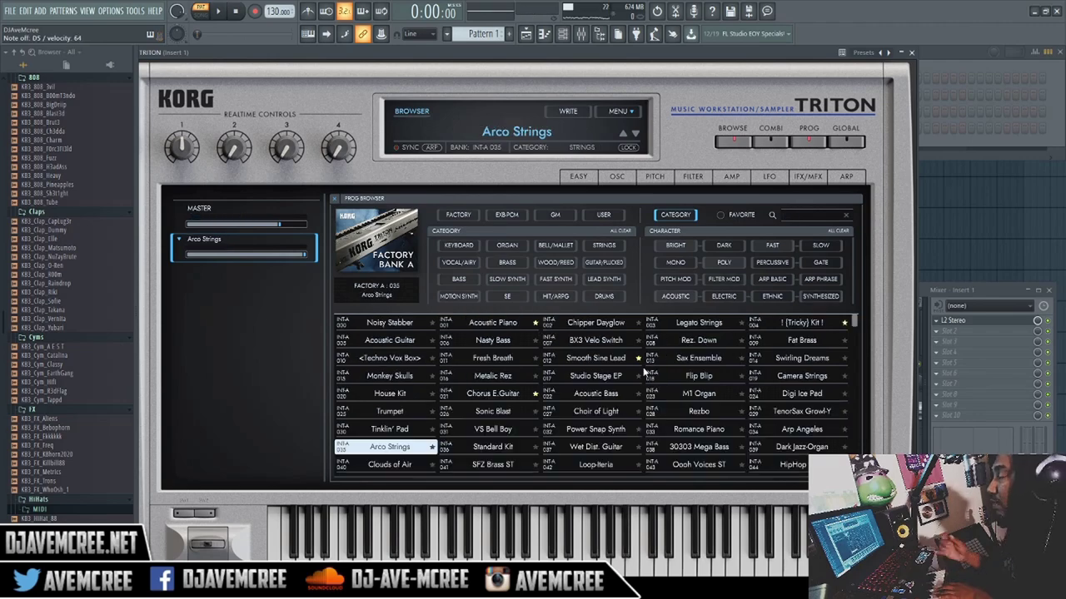
Step: Filter the Prog Browser list to the STRINGS category
left_click(604, 245)
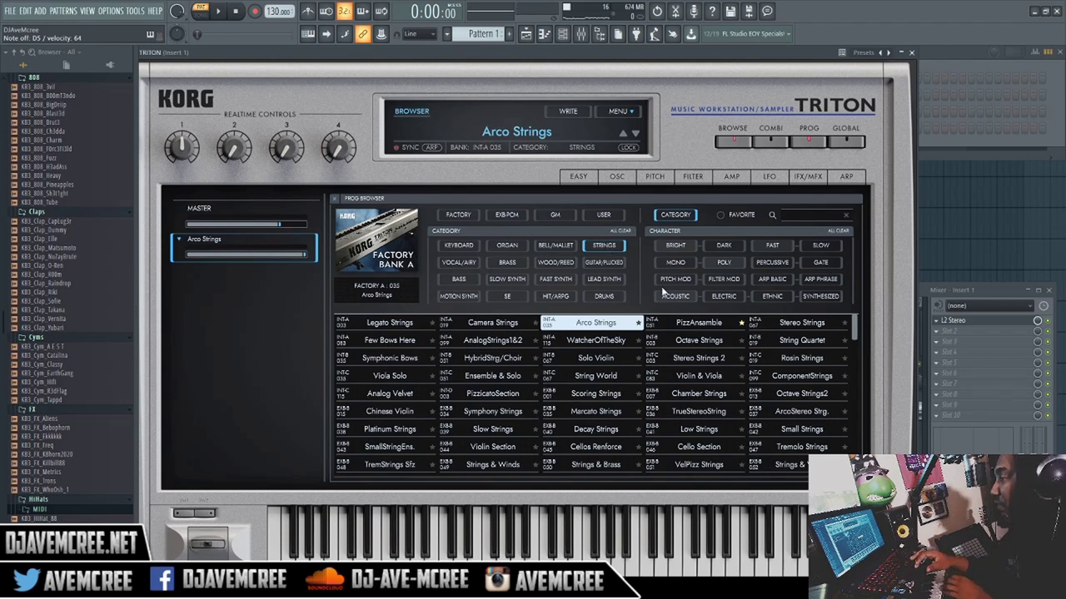
Step: Load PizzAnsamble (INT-A 051) from the Strings program list
left_click(683, 324)
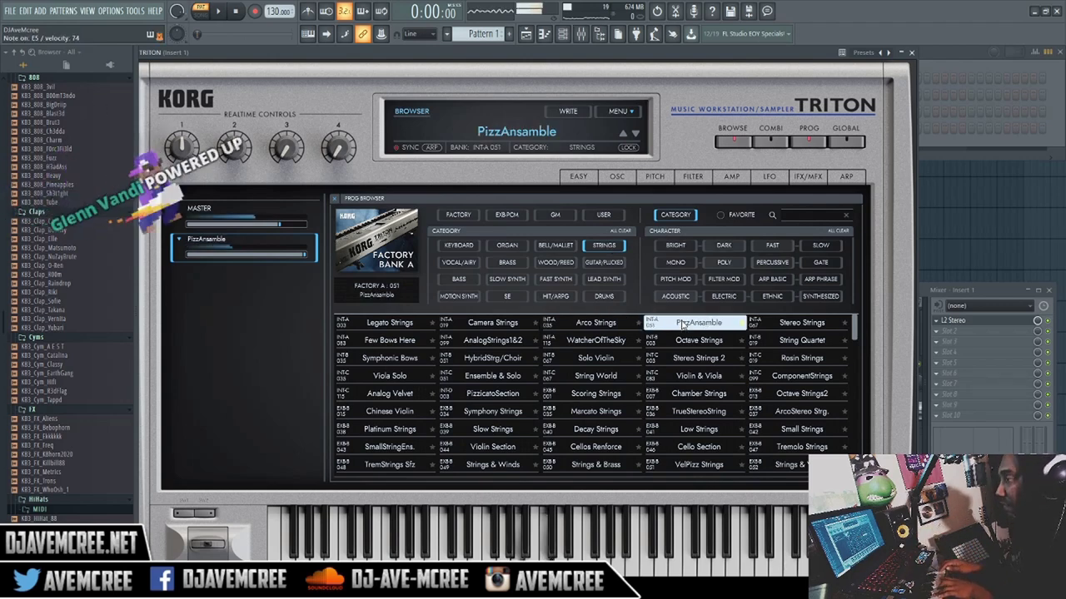